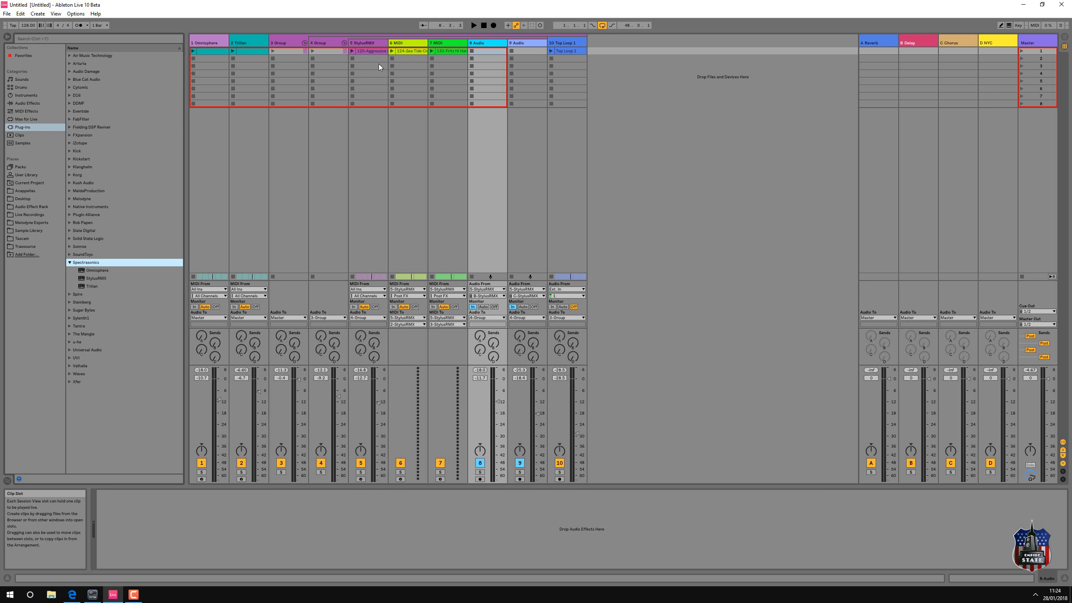
Step: Open the StylusRMX plug-in on track 5, view the Punchy Drums group's effect, and display the StylusRMX mixer
click(370, 43)
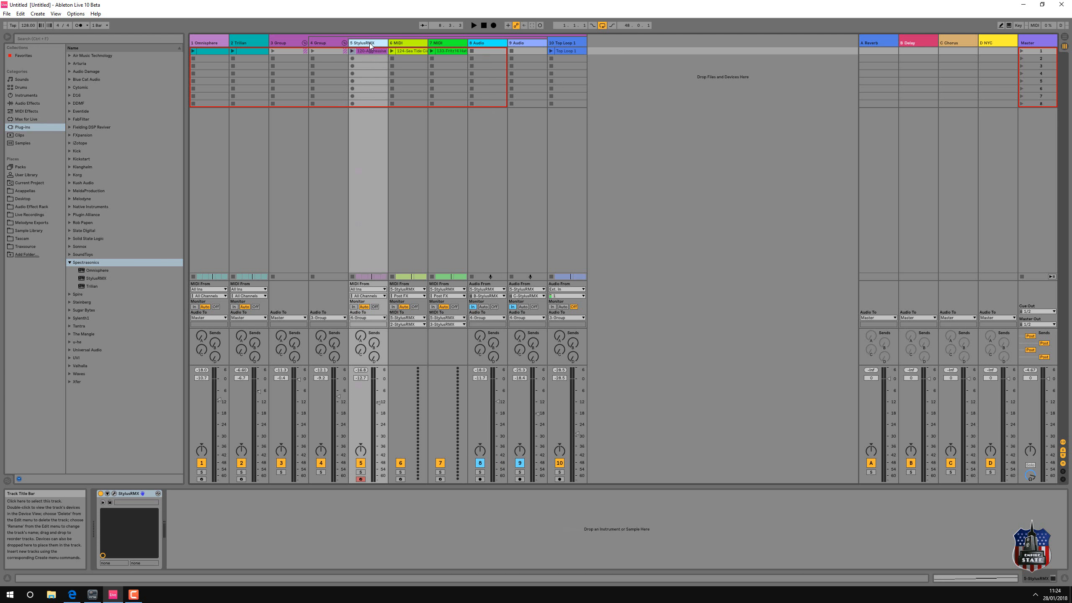
click(114, 493)
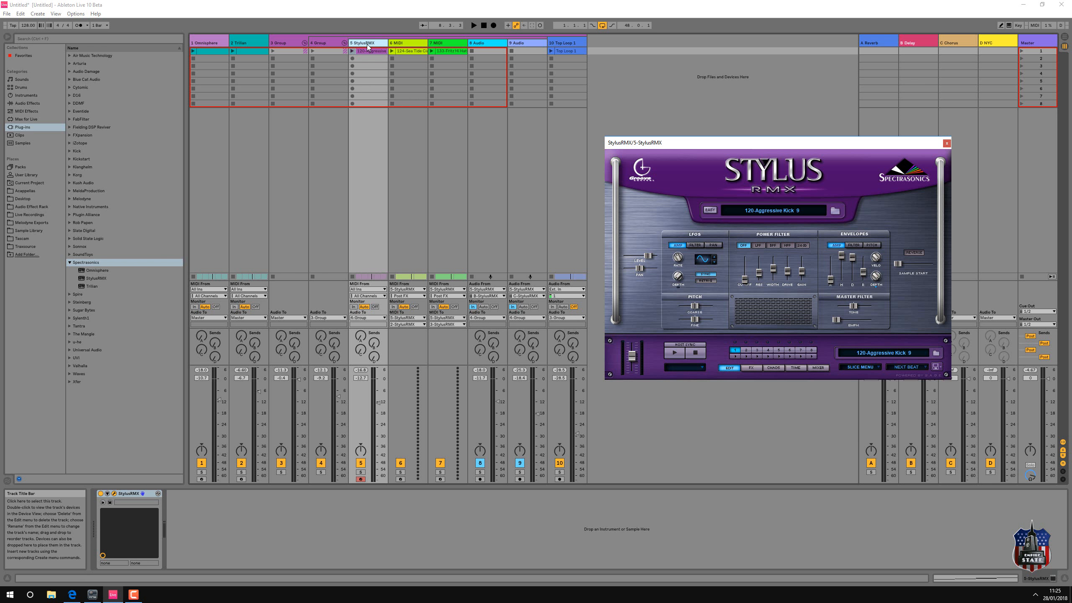
click(320, 43)
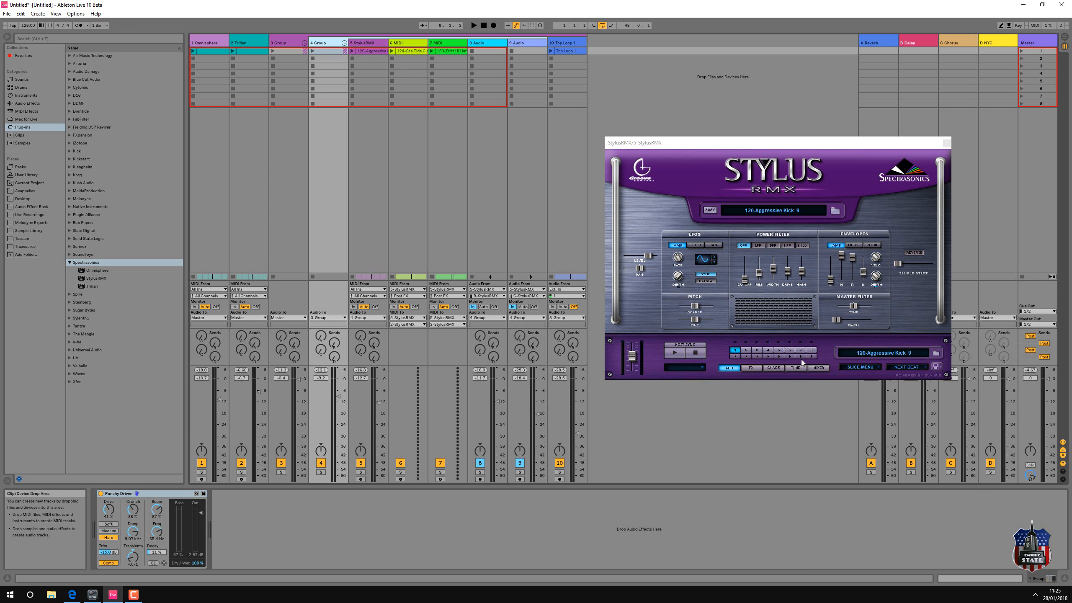
click(817, 367)
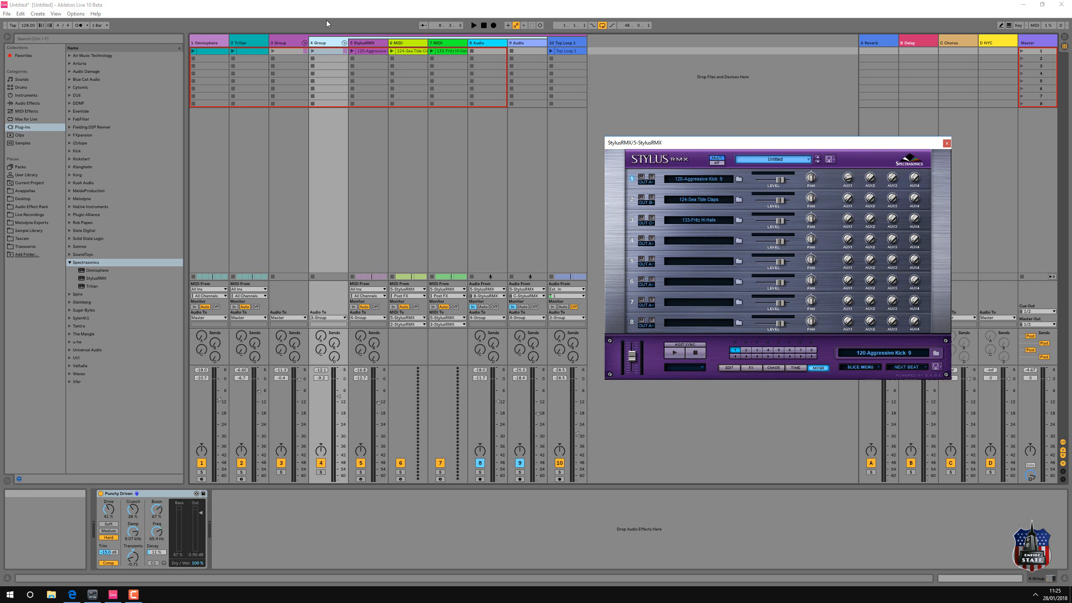
Step: Audition the StylusRMX track's clip and the first scene, select MIDI tracks 6 and 7, and stop playback
click(352, 51)
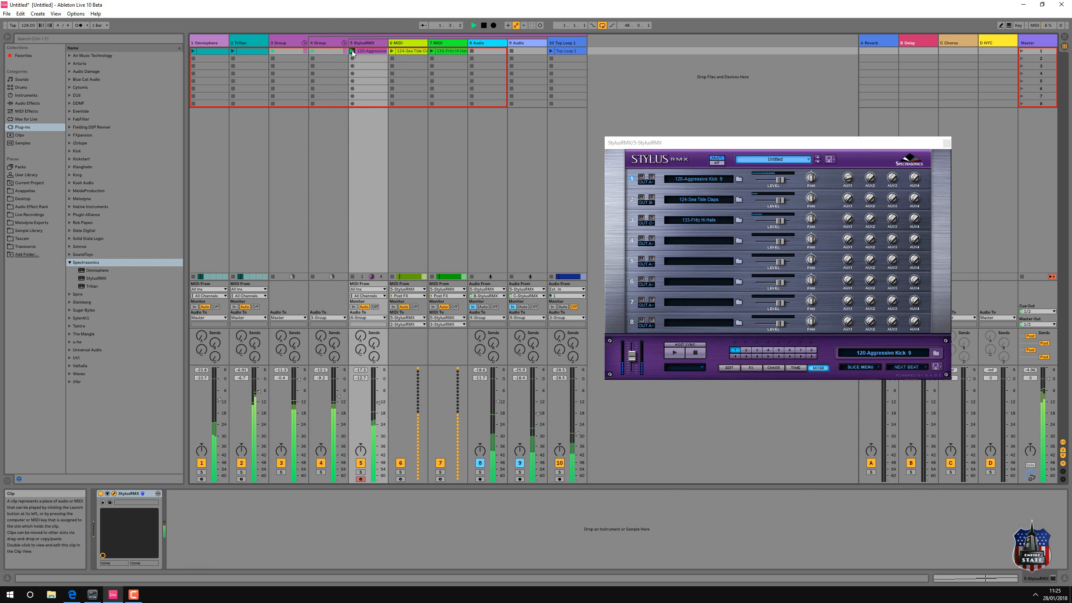
click(485, 26)
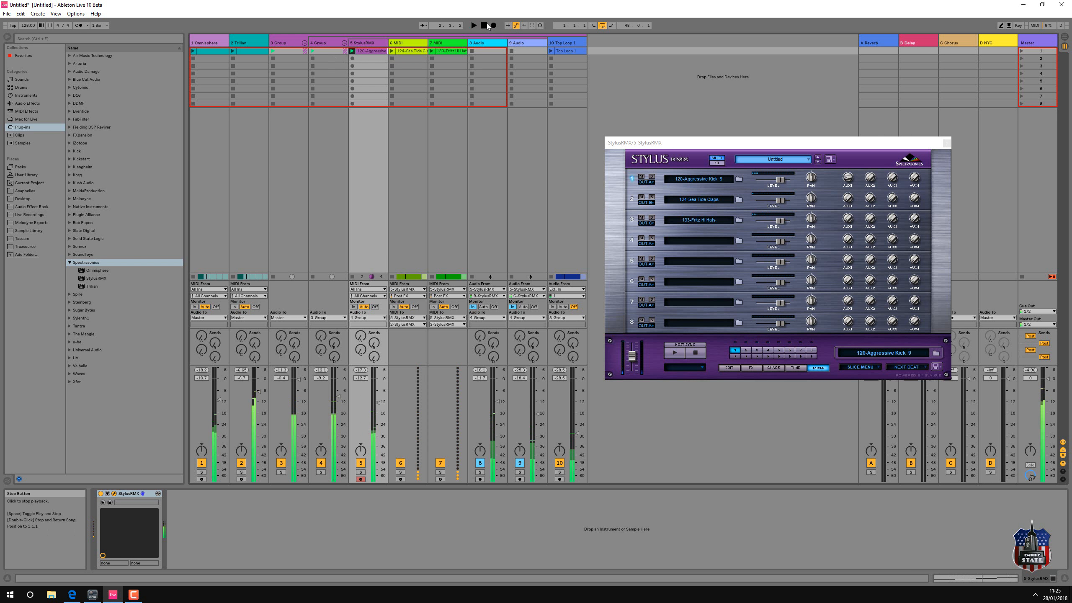
click(1021, 51)
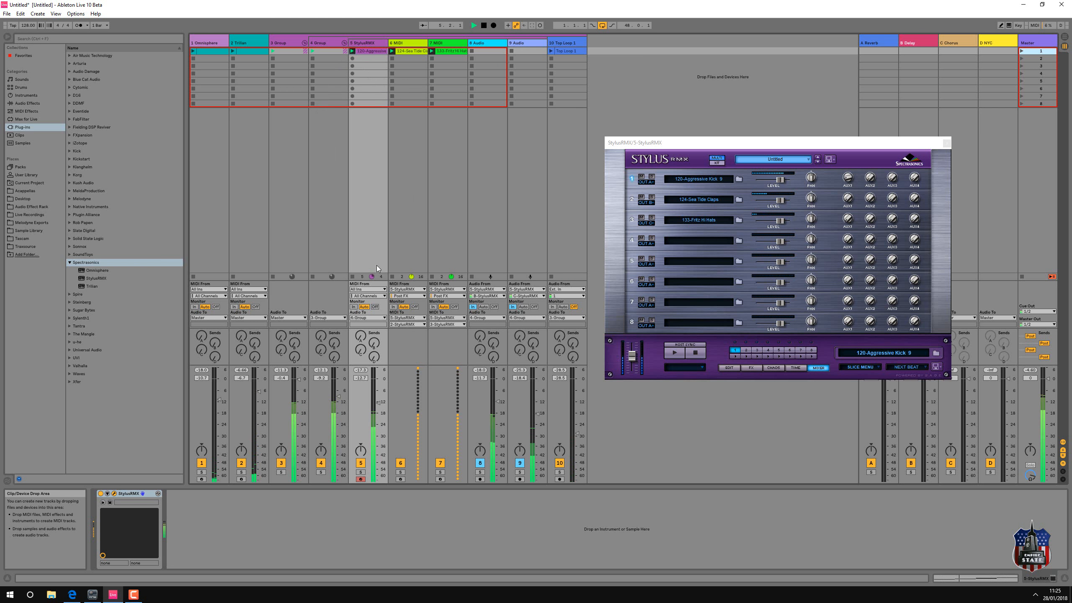
click(409, 44)
click(447, 43)
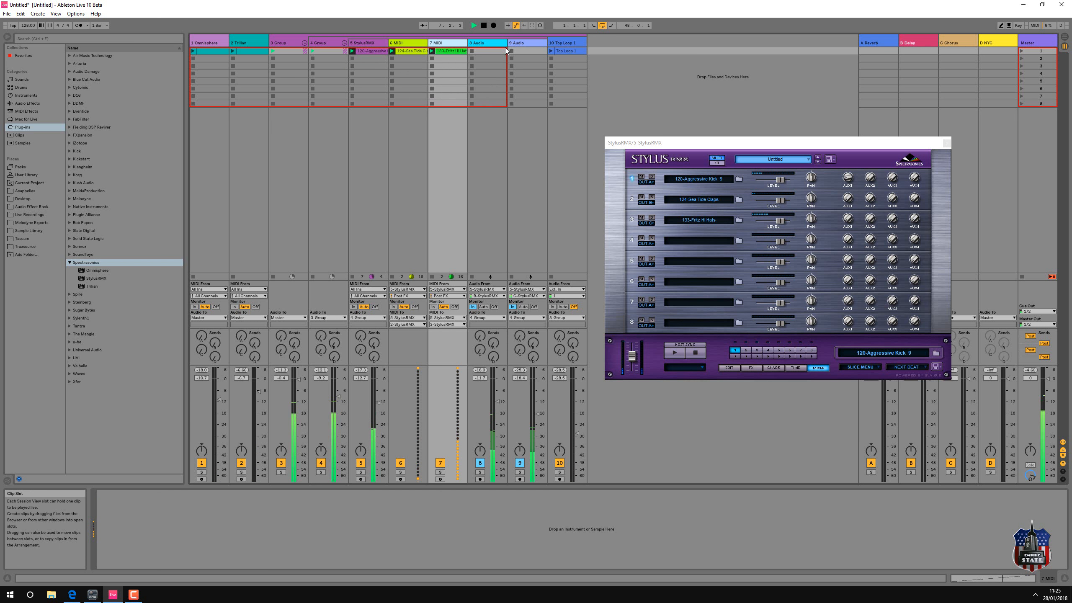
click(484, 26)
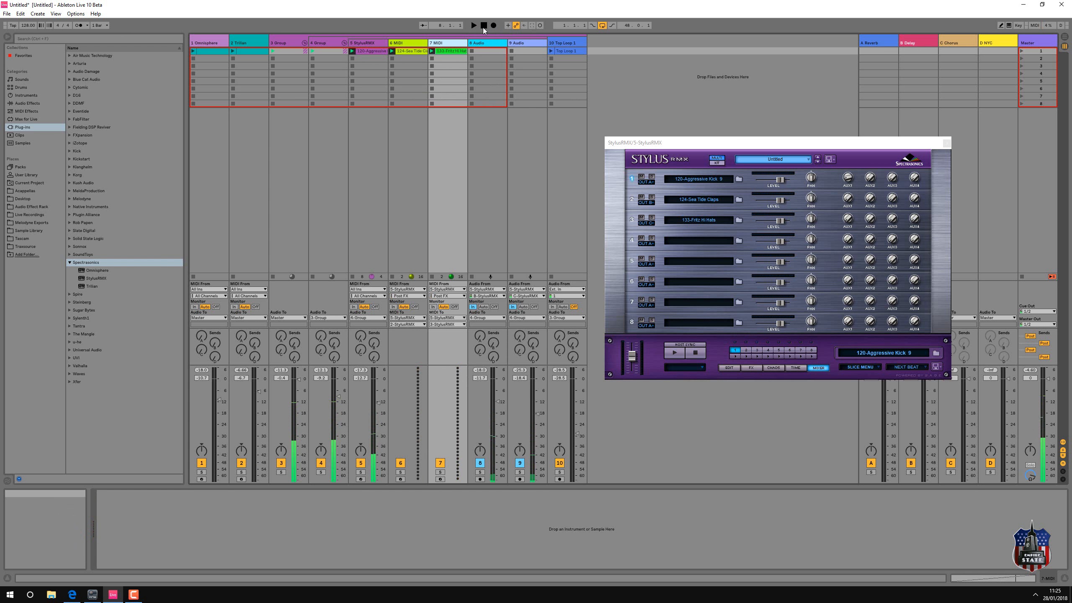
click(484, 26)
Step: Create a new Live Set without saving the current one and load StylusRMX onto the first MIDI track
click(7, 13)
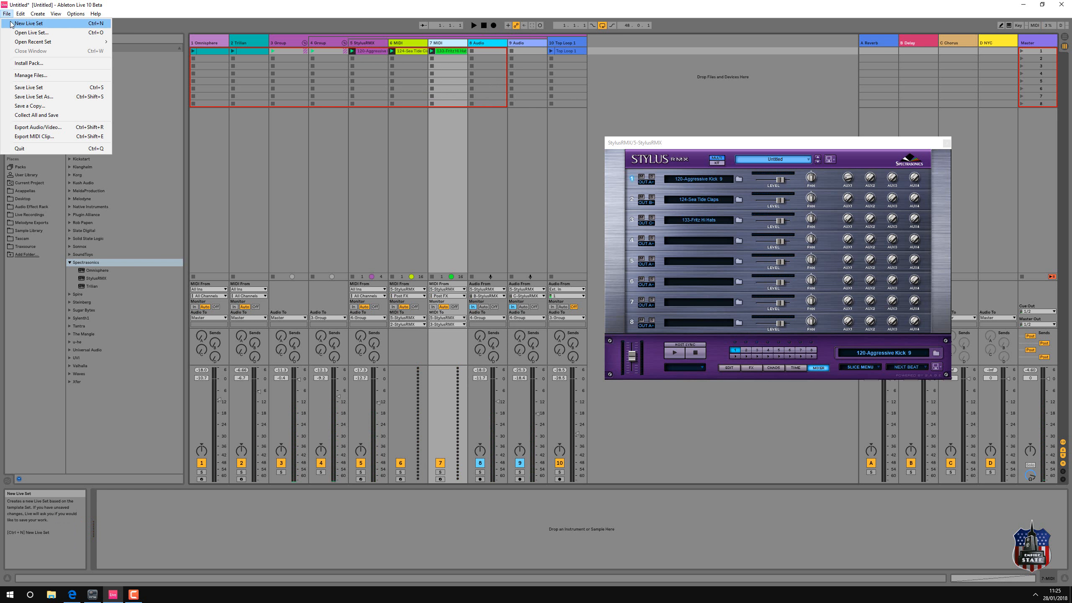
click(29, 23)
click(533, 314)
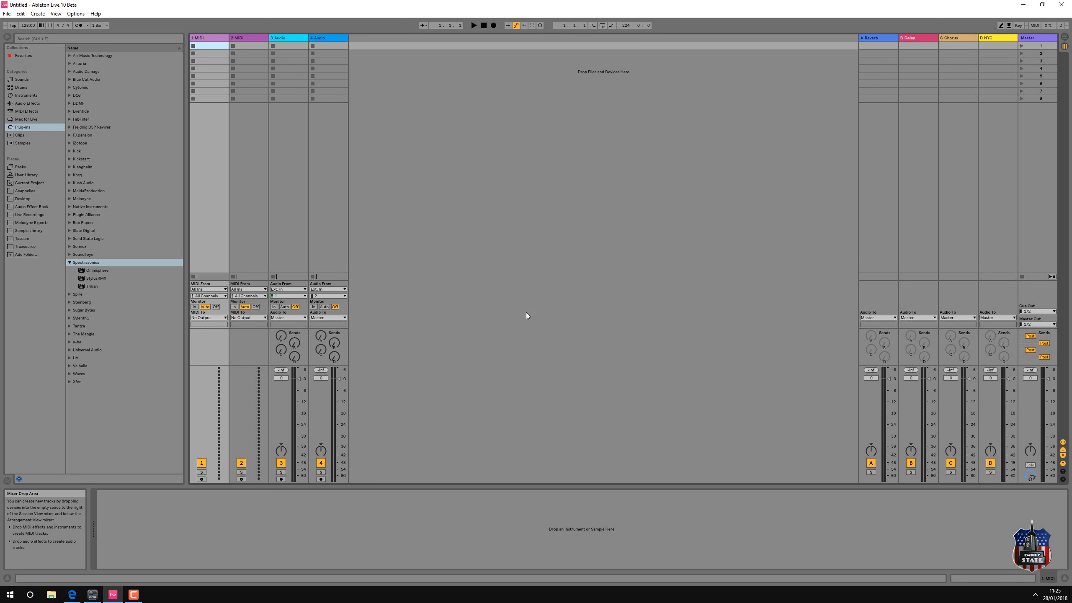
drag(93, 280, 214, 115)
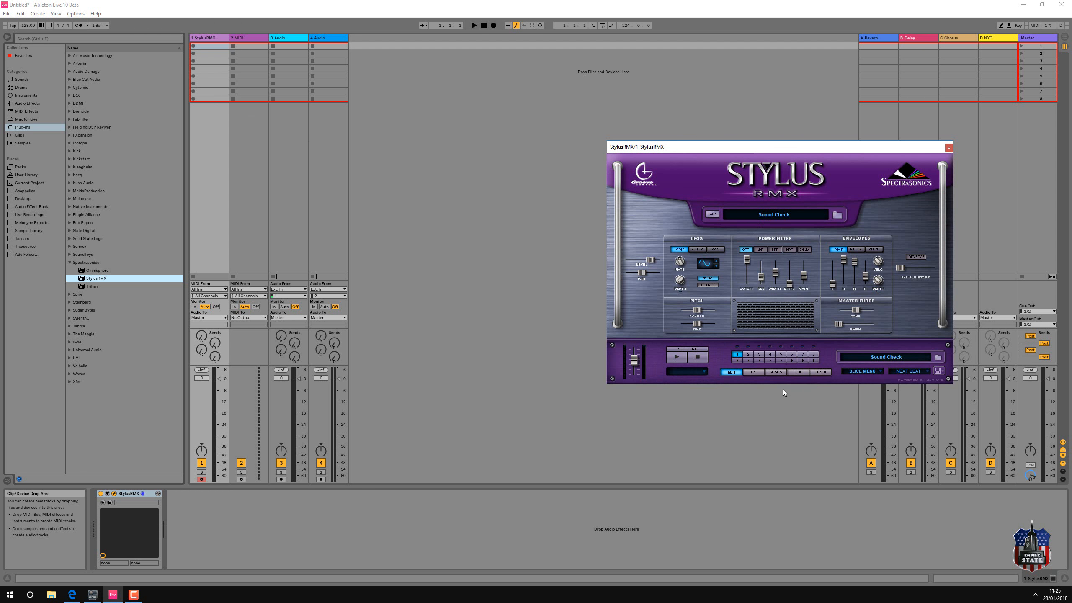
Step: Audition Kicks 4x4 loops from Groove Elements and load 120-Aggressive Kick 7 into StylusRMX part 1
click(780, 212)
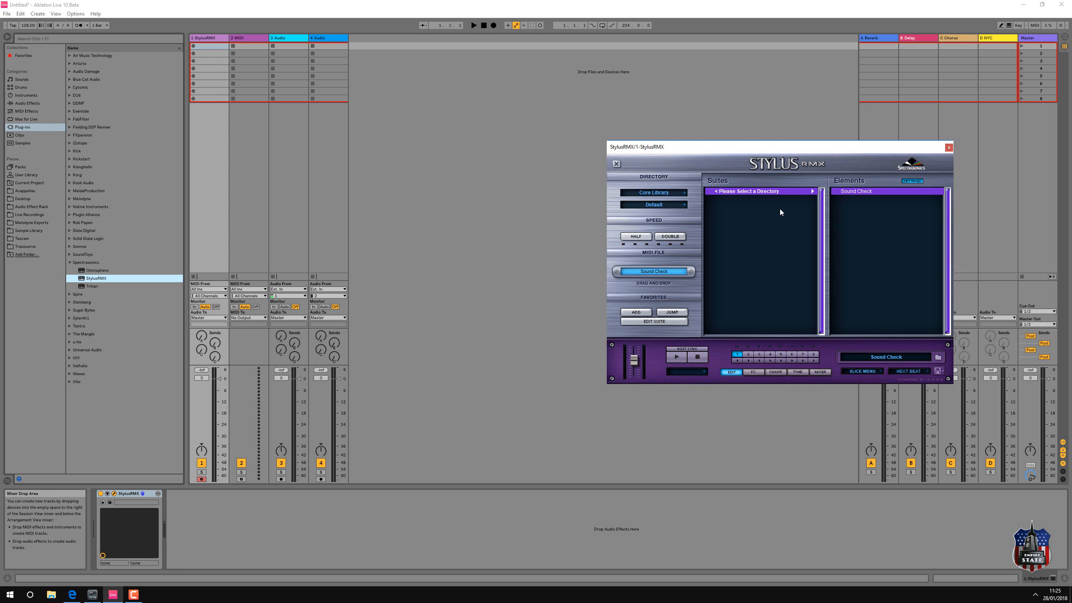
click(660, 209)
click(655, 251)
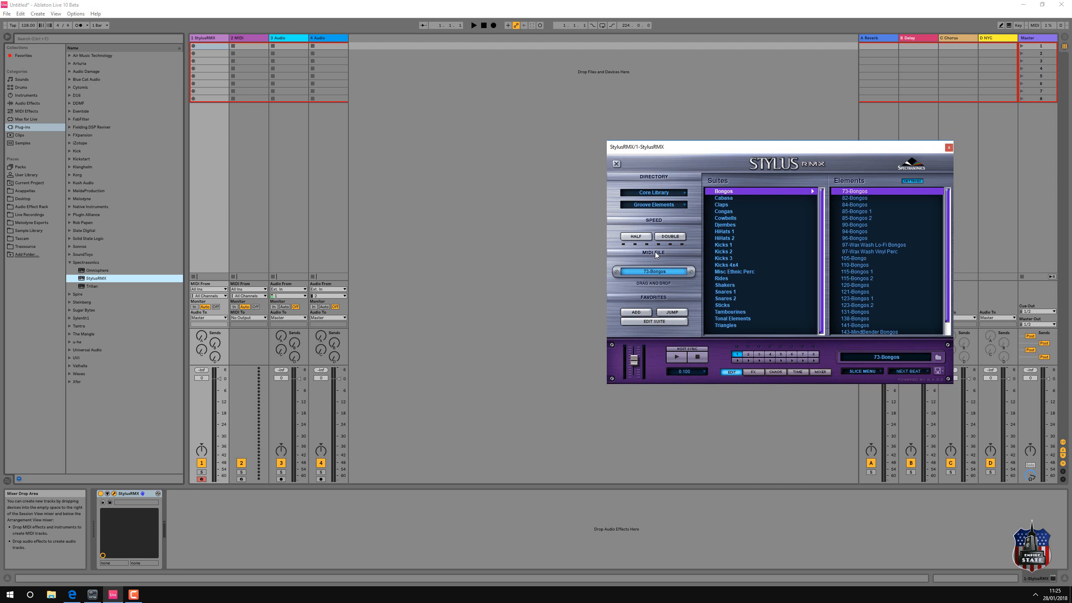
click(730, 245)
click(729, 263)
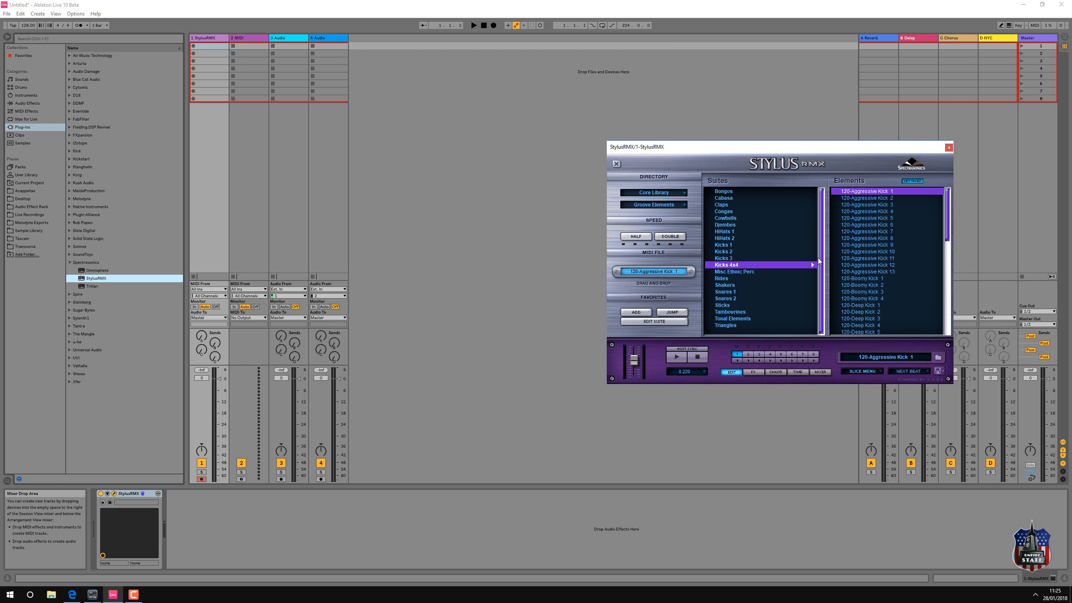
click(857, 263)
click(866, 245)
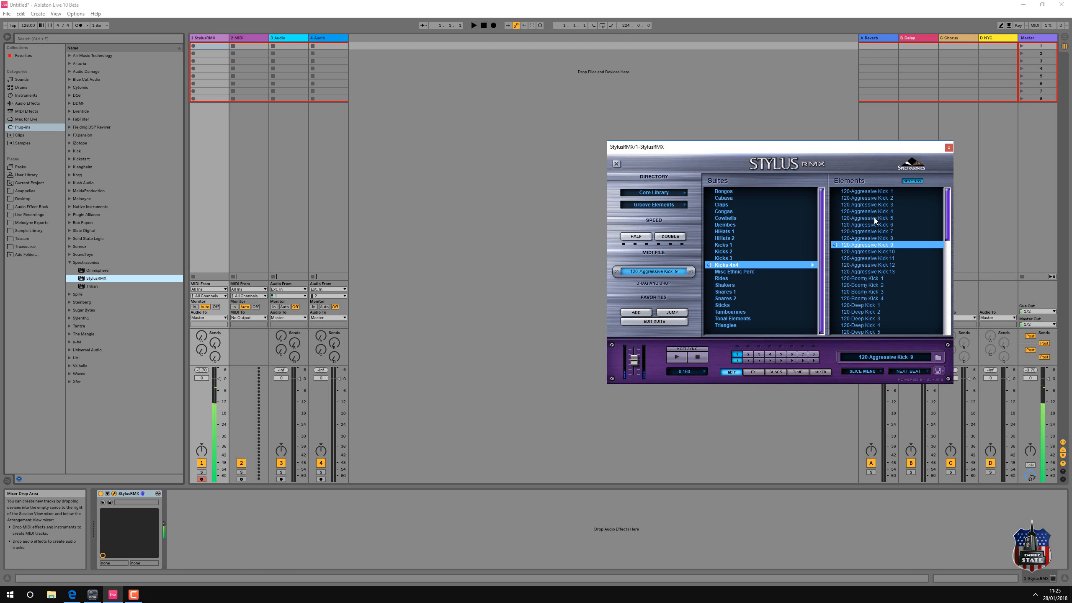
click(873, 191)
click(874, 212)
click(876, 225)
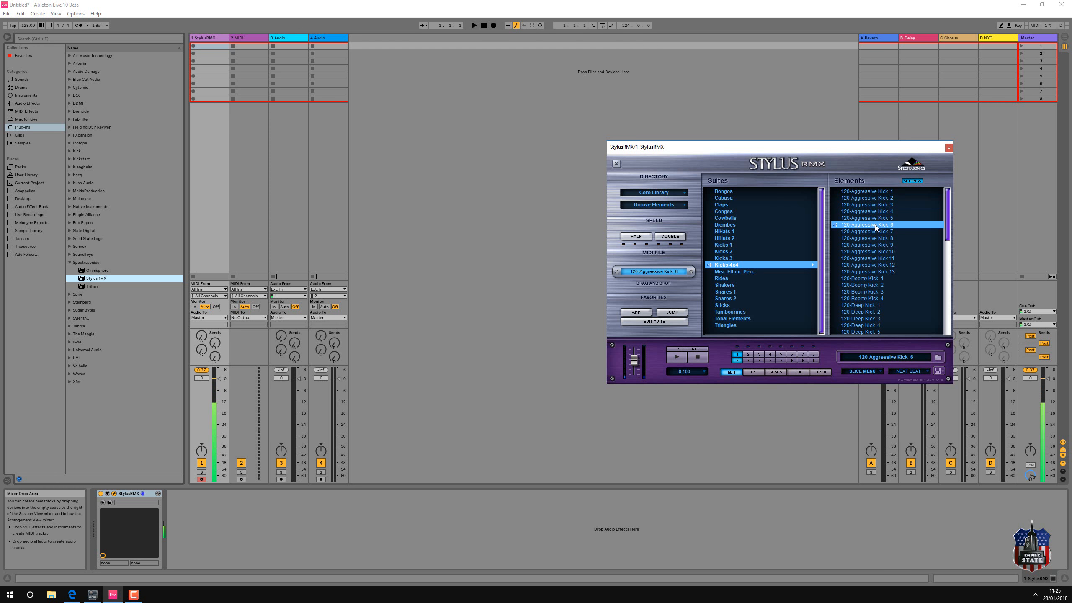
click(875, 230)
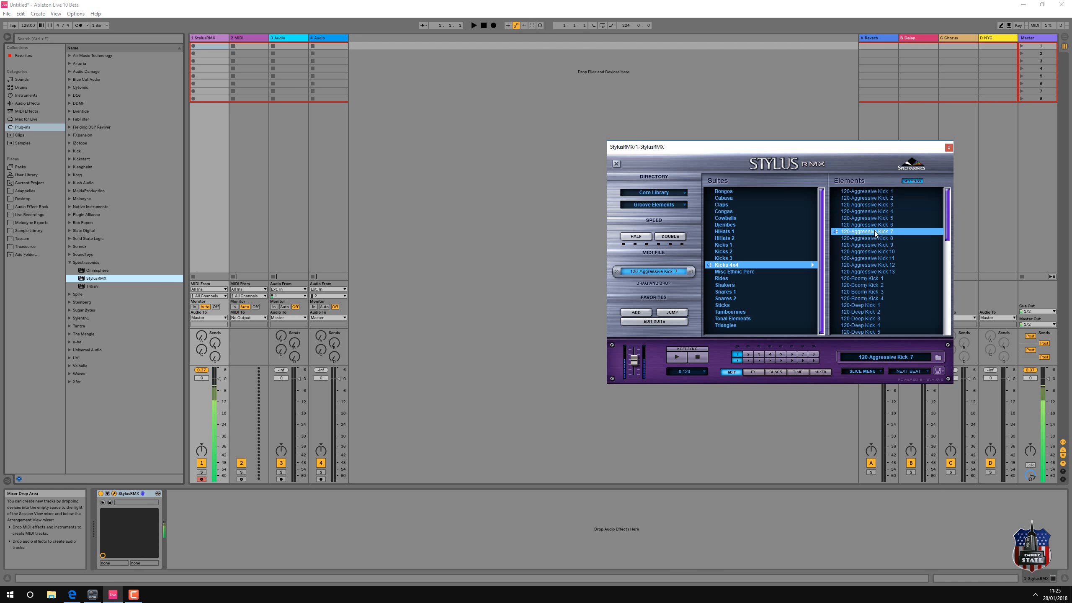
Step: Load 88-Shaker from the Groove Elements Shakers suite into StylusRMX part 2
click(749, 355)
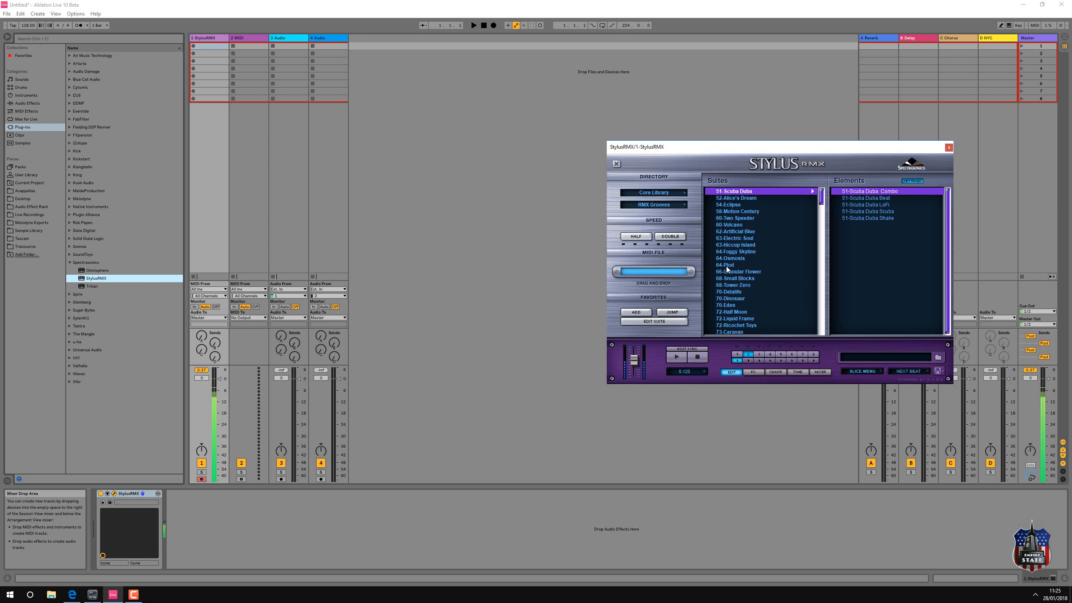
click(641, 205)
click(652, 256)
click(731, 285)
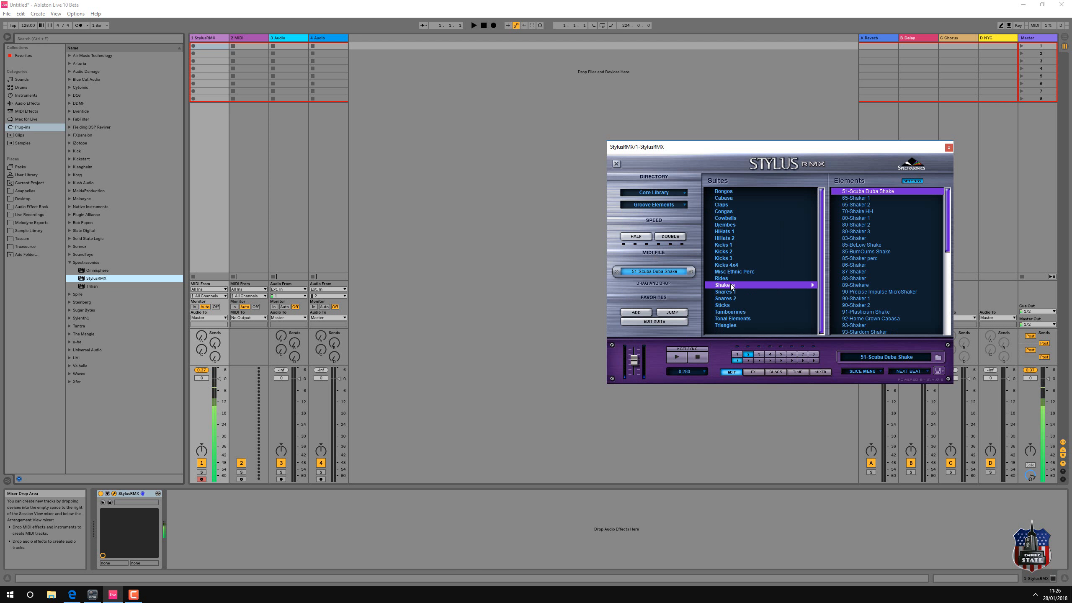
click(855, 278)
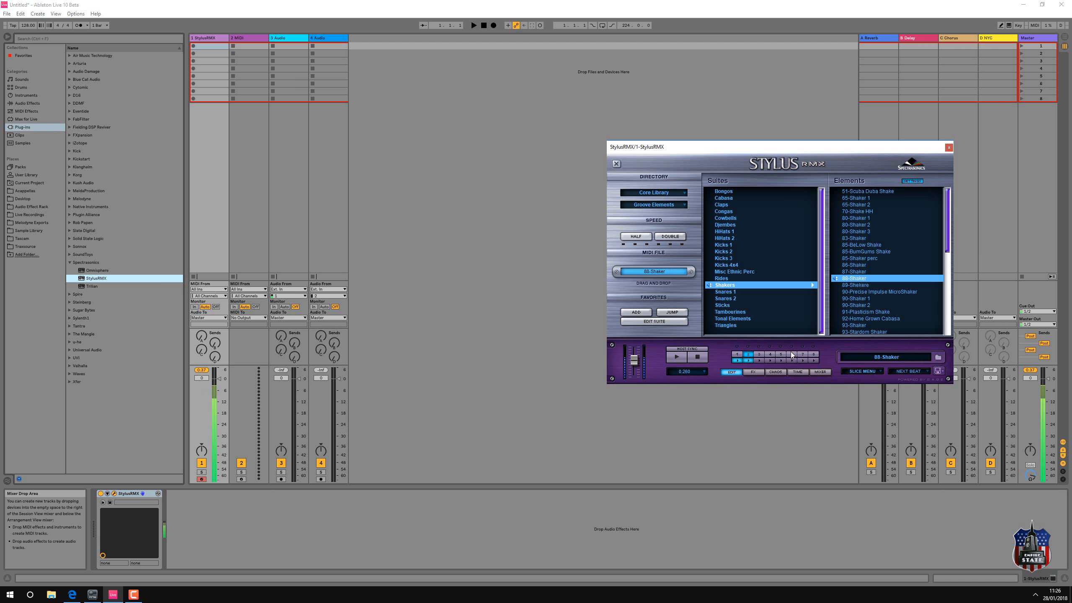
Step: Load 124-Vertical Clap n Hat from the Groove Elements Claps suite into StylusRMX part 3
click(760, 355)
click(655, 206)
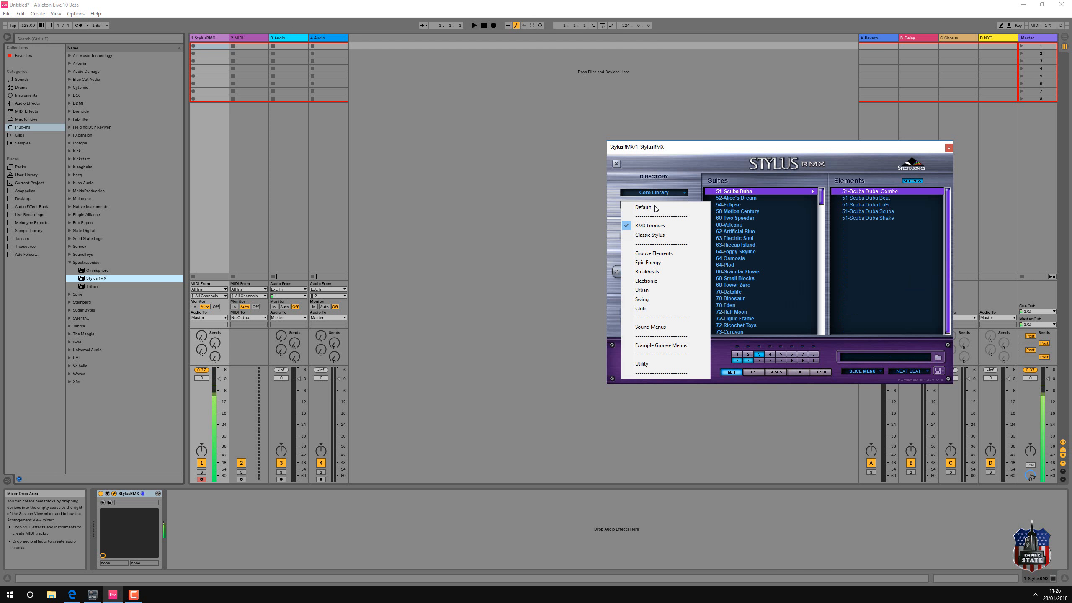
click(653, 253)
click(725, 206)
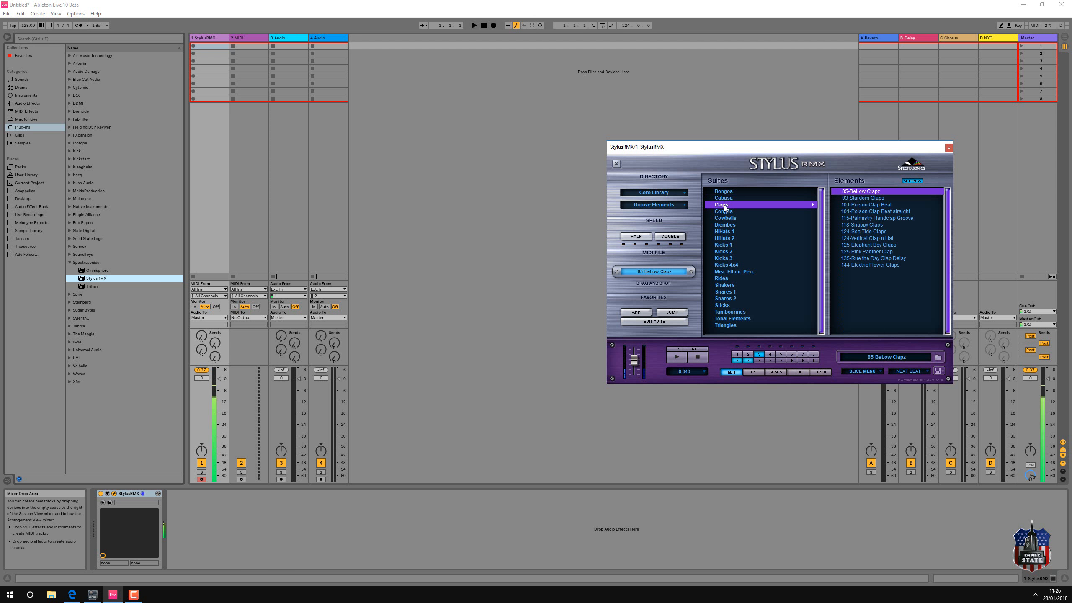
click(877, 239)
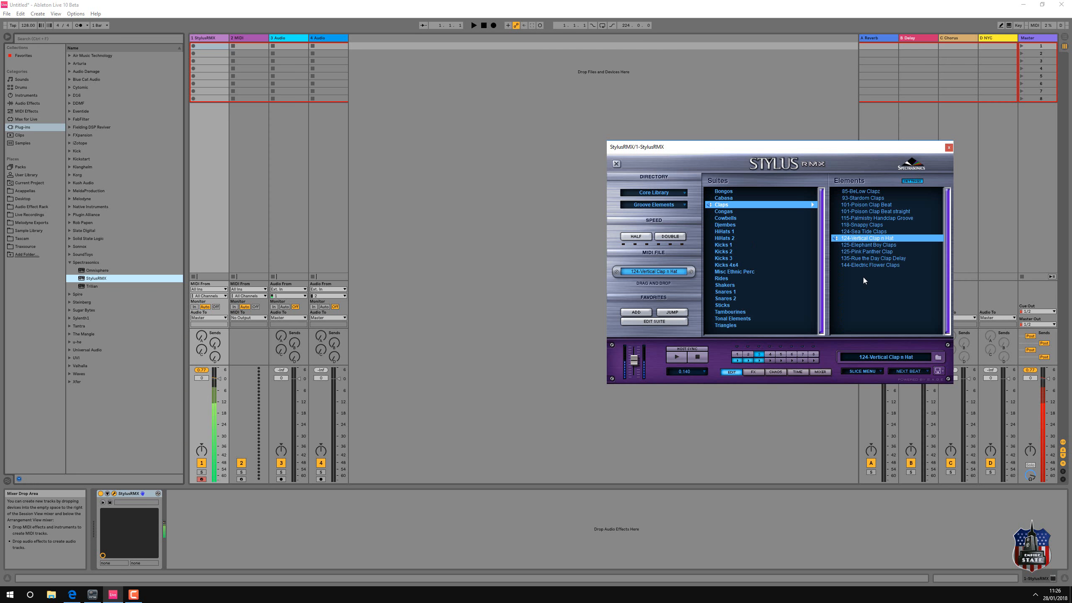
Step: Lower the levels of the kick, shaker and clap parts in the StylusRMX mixer and stop the plug-in's playback
click(820, 371)
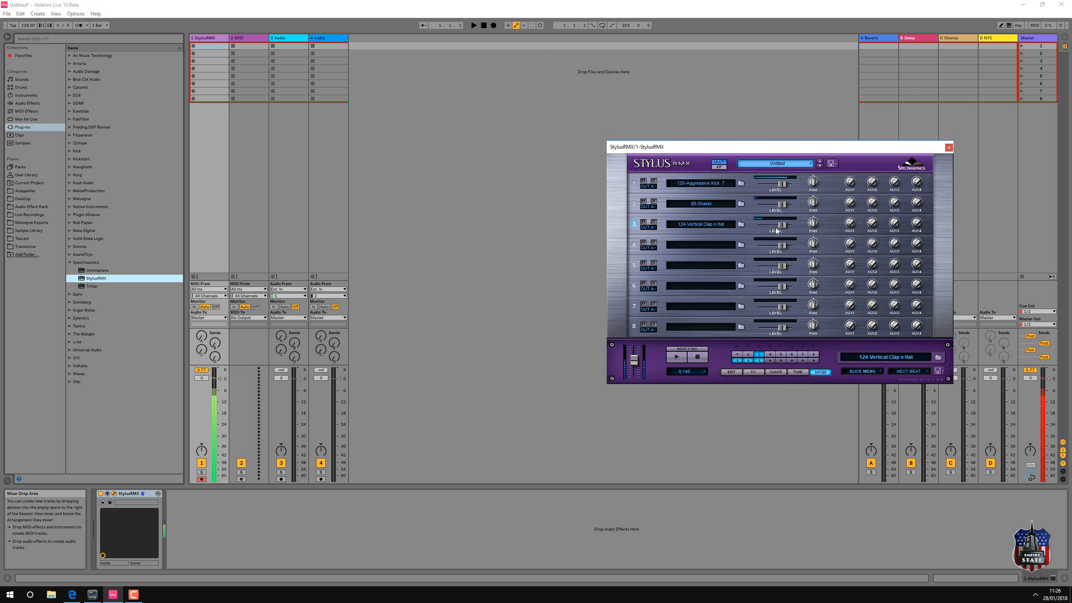
drag(774, 225, 764, 227)
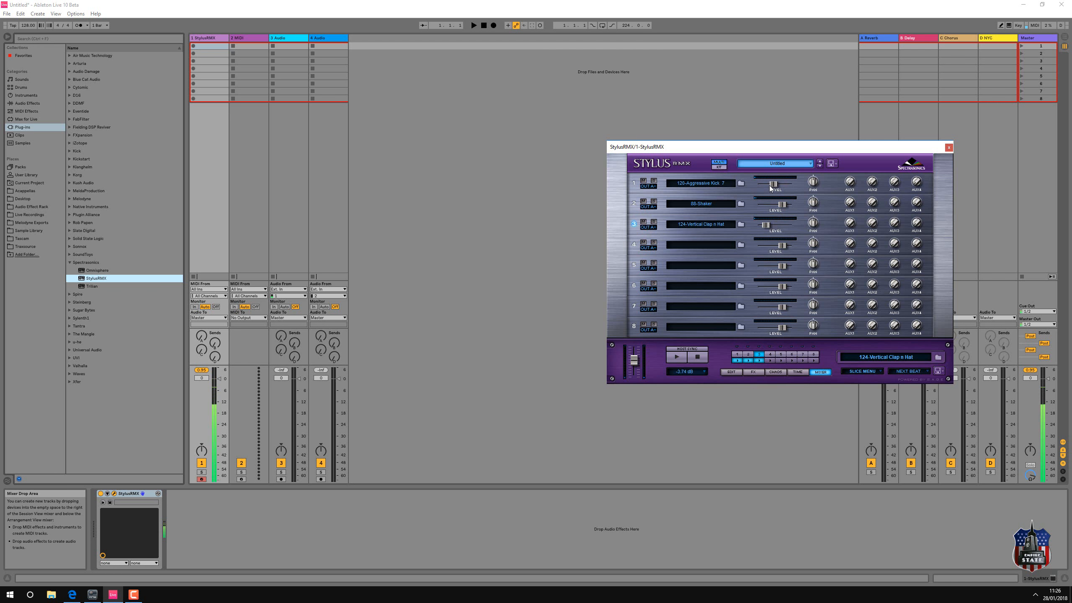
drag(777, 206, 773, 203)
click(697, 357)
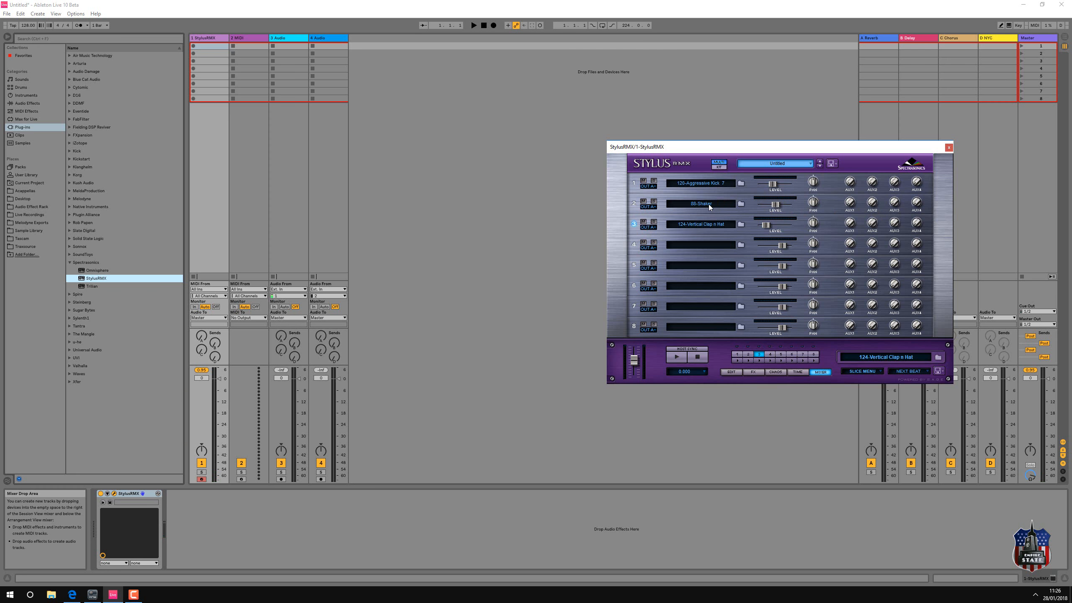
Step: Route the shaker part to Out B and the clap part to Out C in the StylusRMX mixer
click(648, 207)
click(654, 220)
click(649, 228)
click(659, 246)
Step: Insert a new MIDI track directly after the StylusRMX track
click(208, 37)
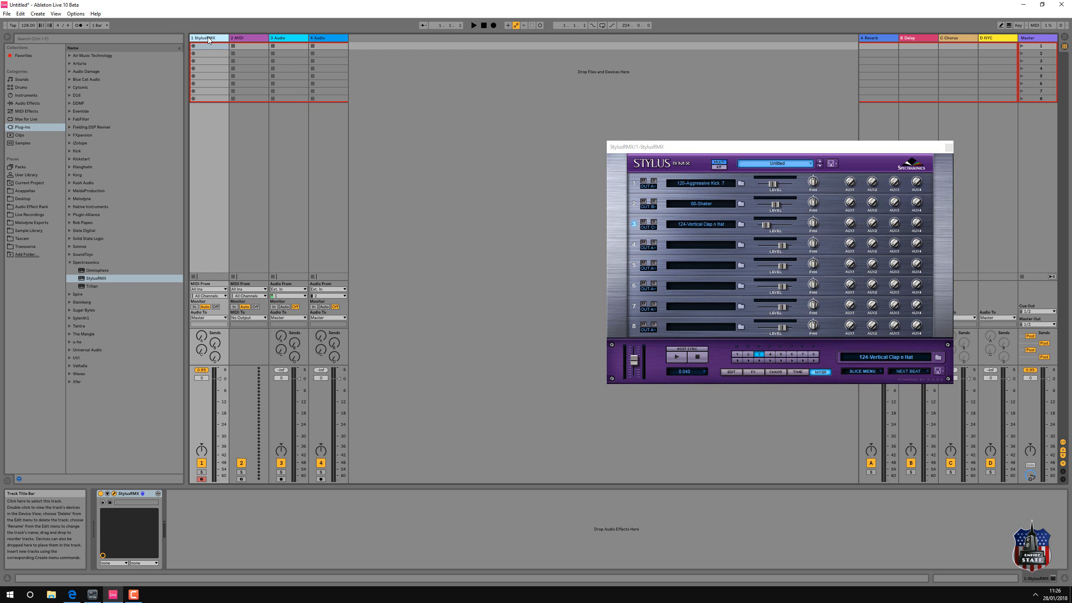
right_click(208, 37)
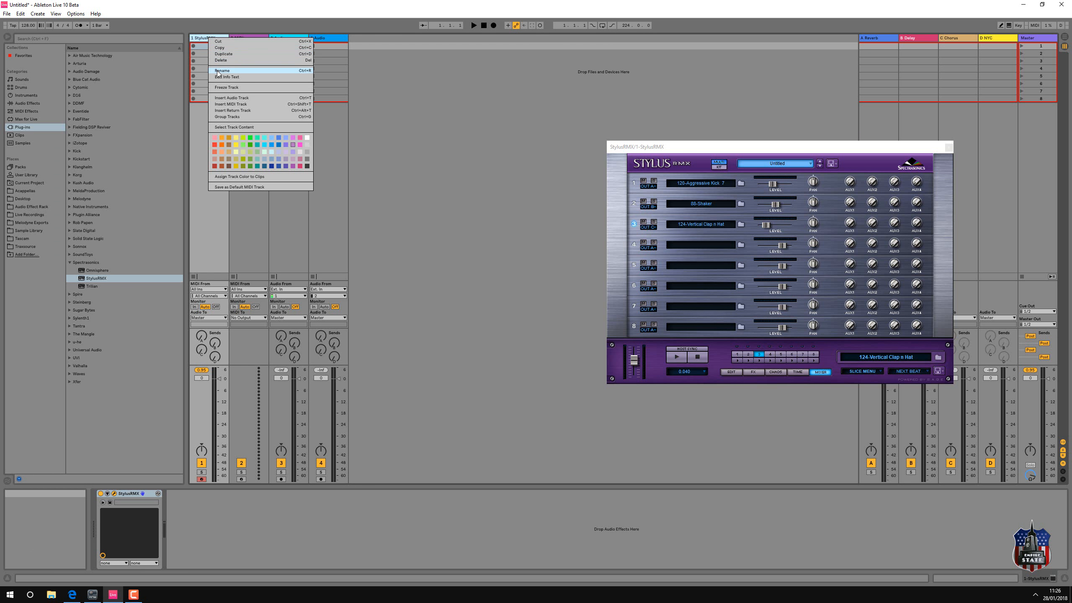
click(231, 104)
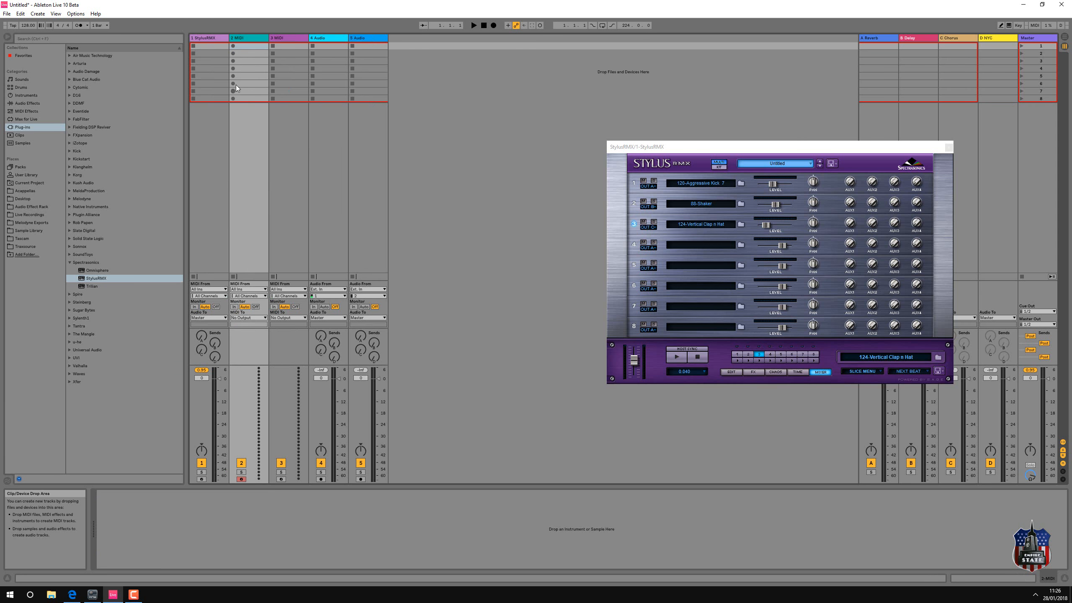
Step: Place part 1's 120-Aggressive Kick 7 MIDI file in the first clip slot of the StylusRMX track
click(737, 355)
click(732, 372)
click(774, 215)
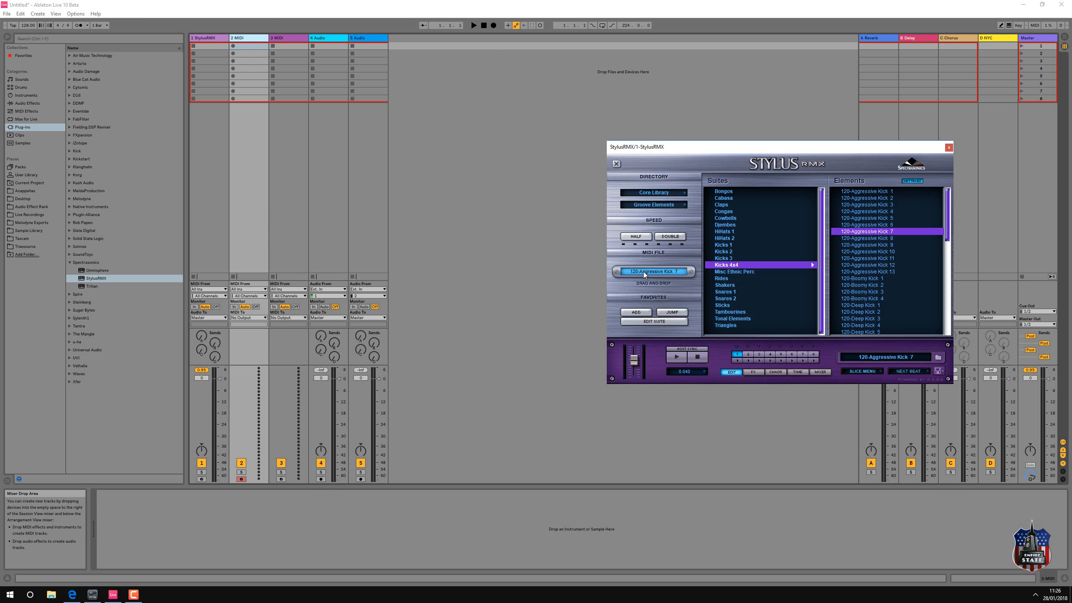
drag(644, 271, 216, 47)
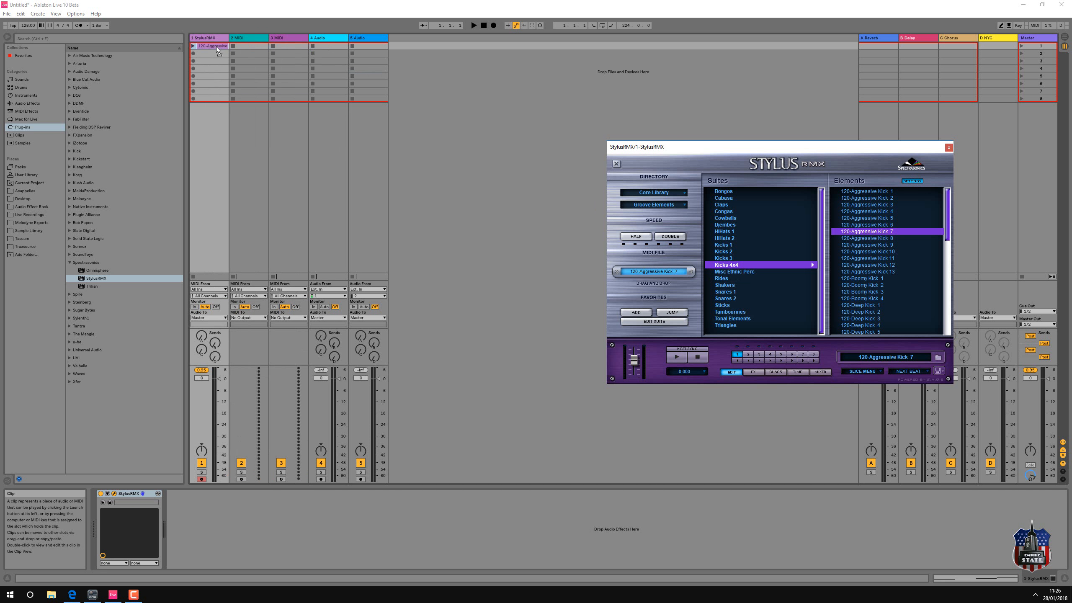
Step: Place the 88-Shaker and 124-Vertical Clap n Hat MIDI files in the first clip slots of MIDI tracks 2 and 3
click(748, 354)
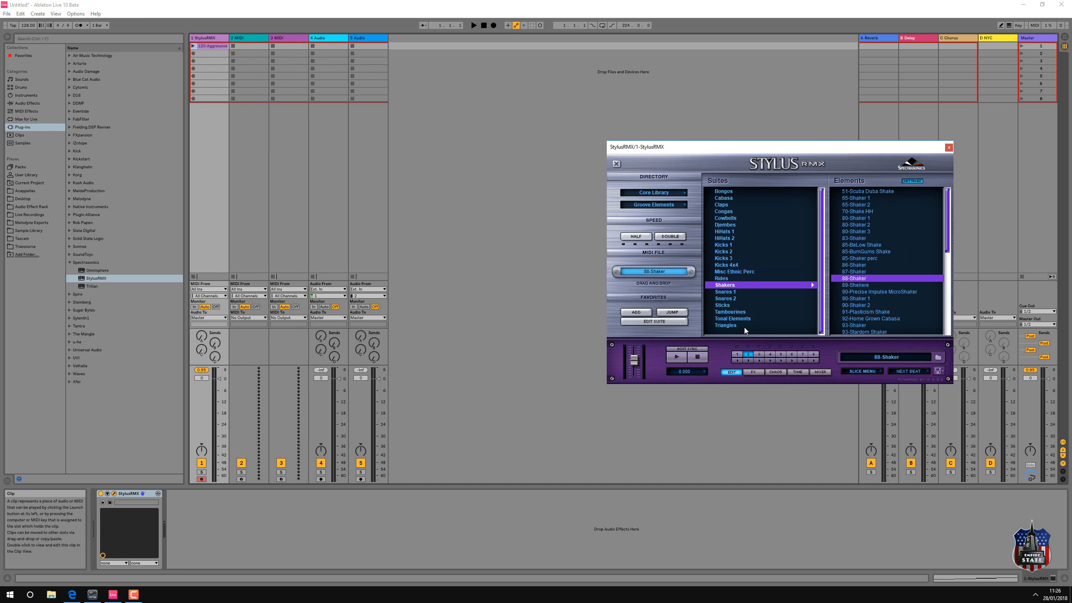
drag(662, 273, 247, 47)
click(762, 354)
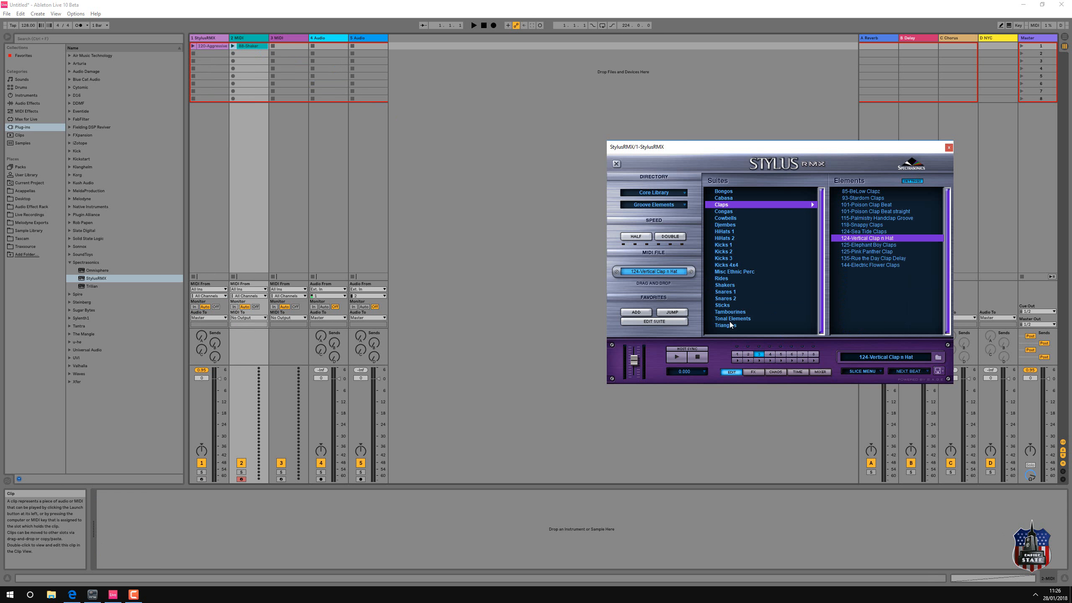
drag(652, 277, 284, 44)
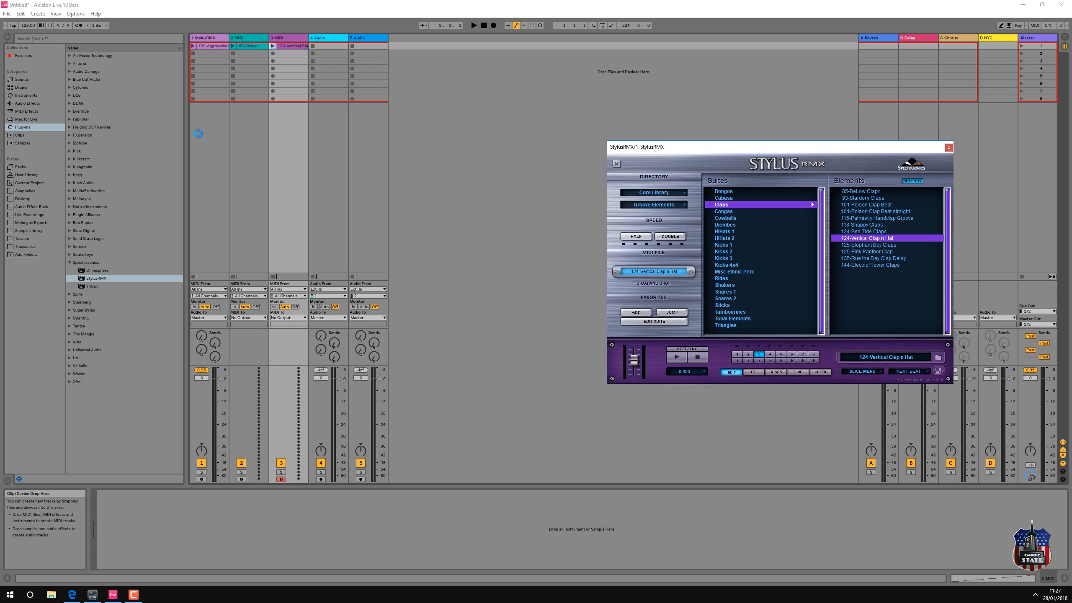
Step: Set the MIDI output destination of MIDI tracks 2 and 3 to 1-StylusRMX
click(213, 133)
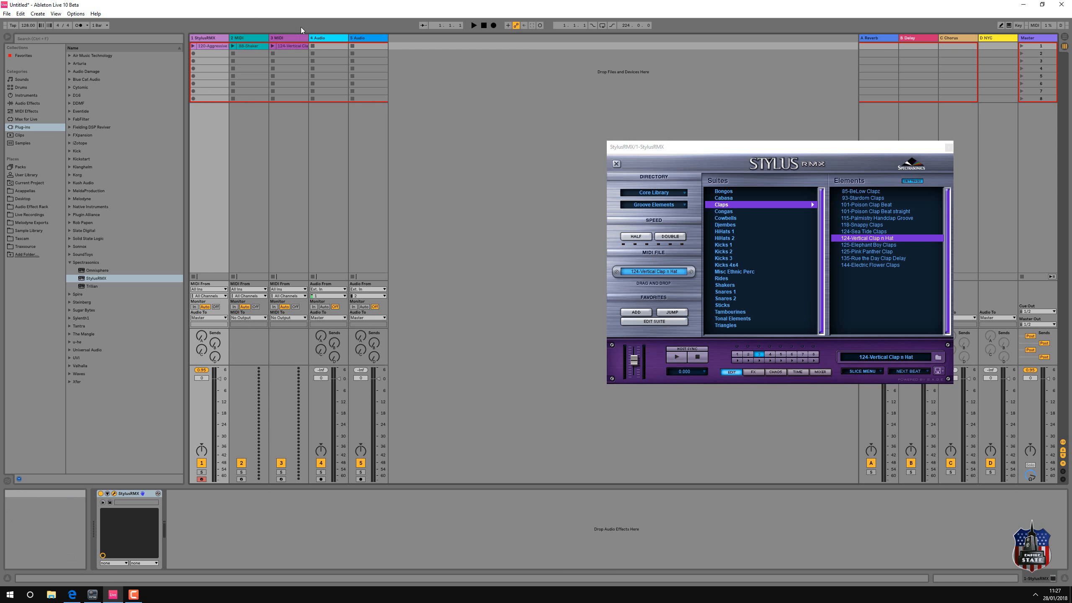
click(254, 46)
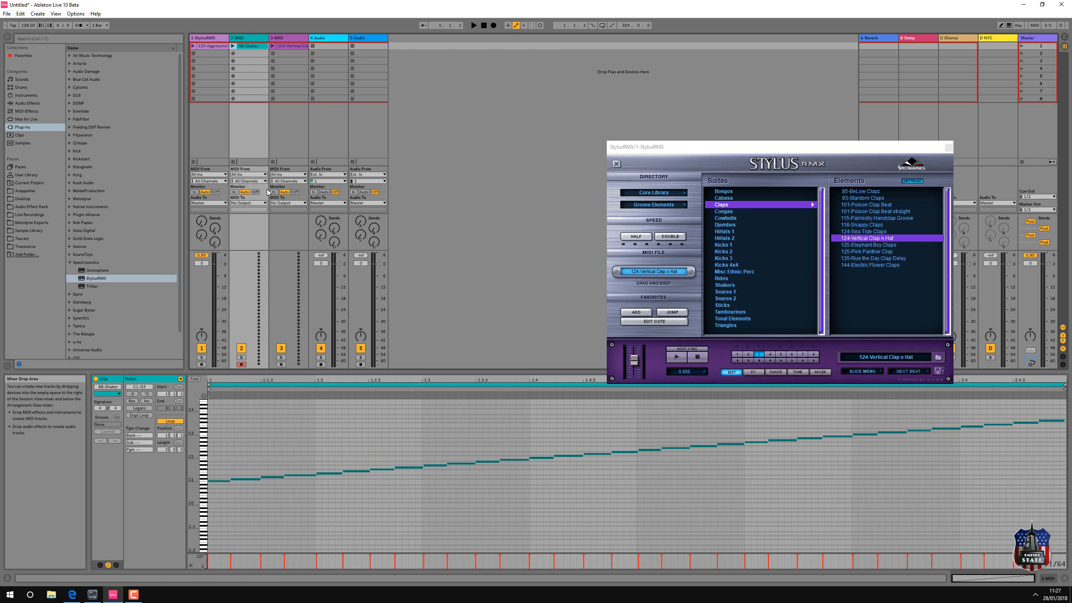
click(249, 202)
click(253, 209)
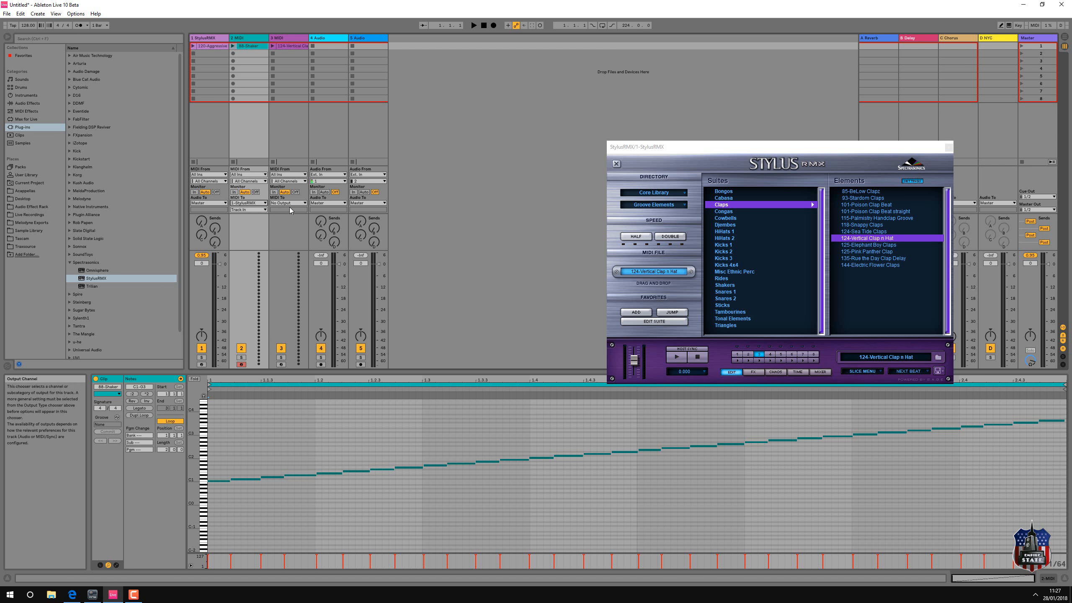
click(290, 203)
click(292, 233)
Step: Set the MIDI output channel to 2-StylusRMX on track 2 and 3-StylusRMX on track 3
click(249, 209)
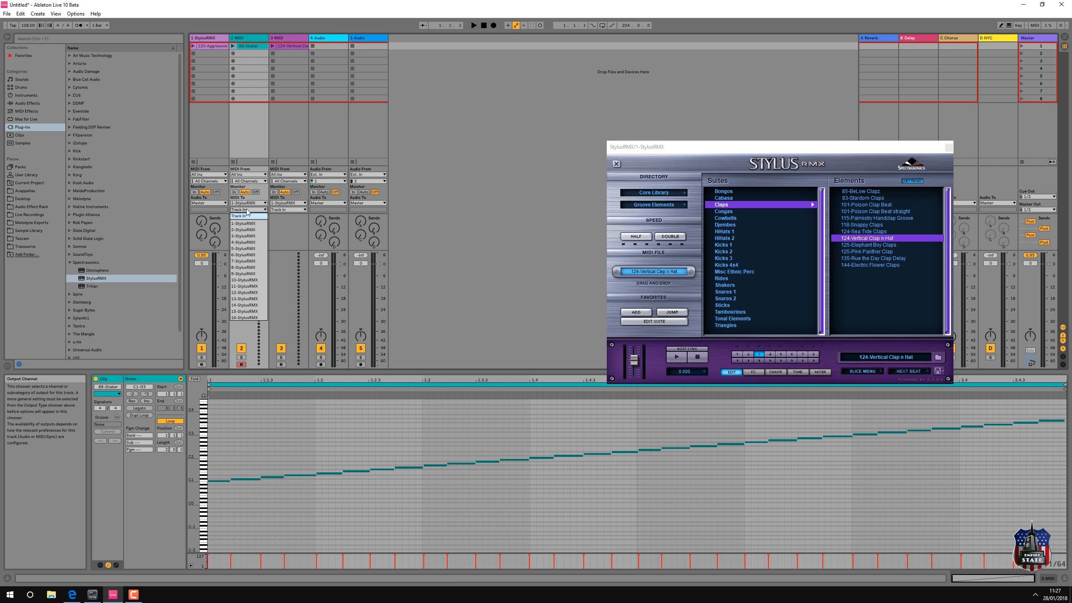
click(248, 230)
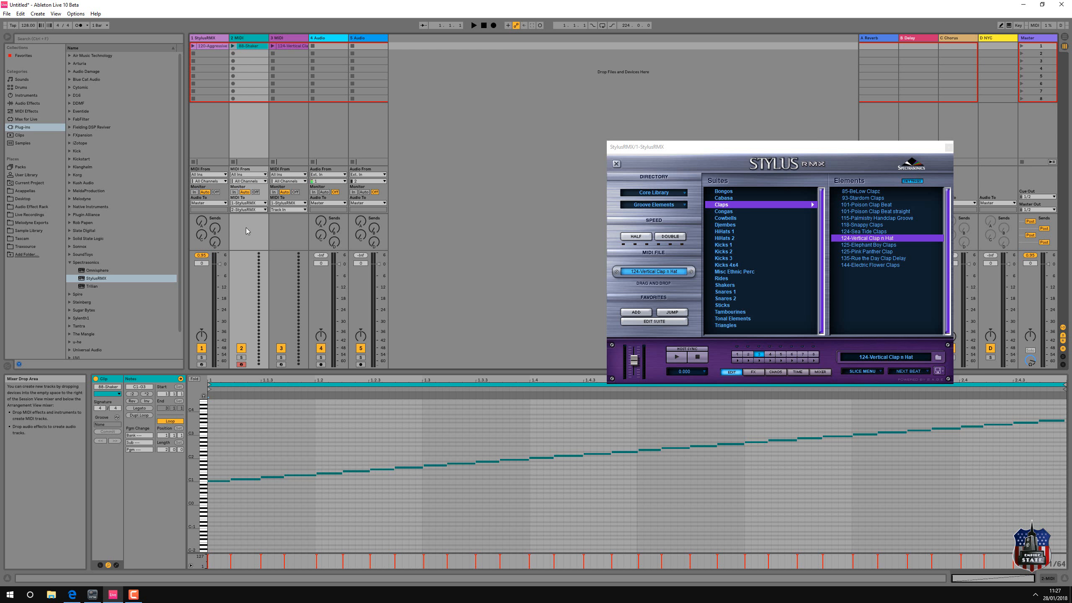
click(287, 209)
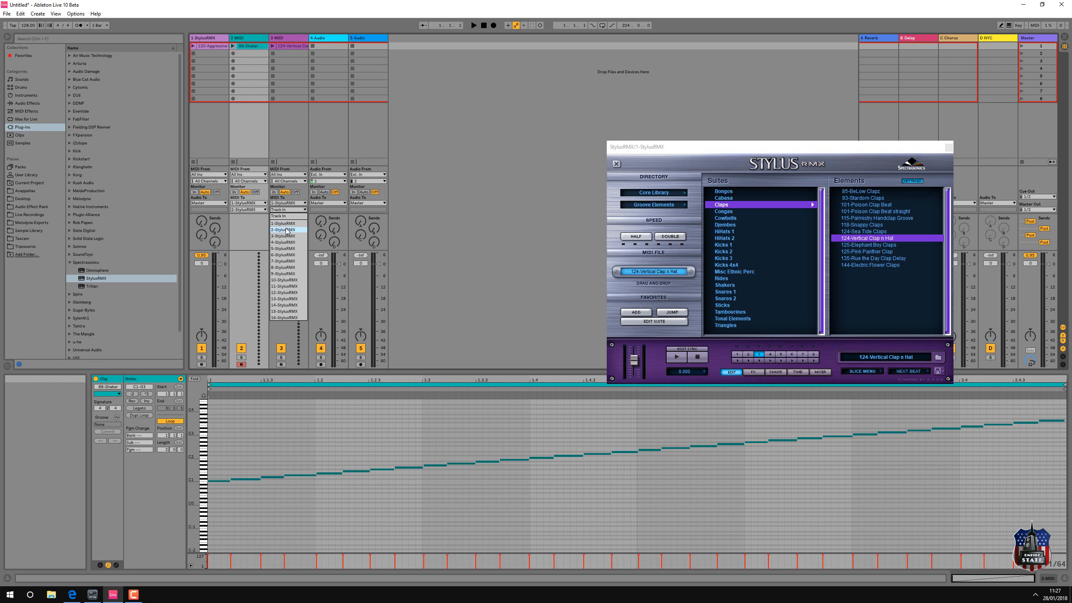
click(286, 236)
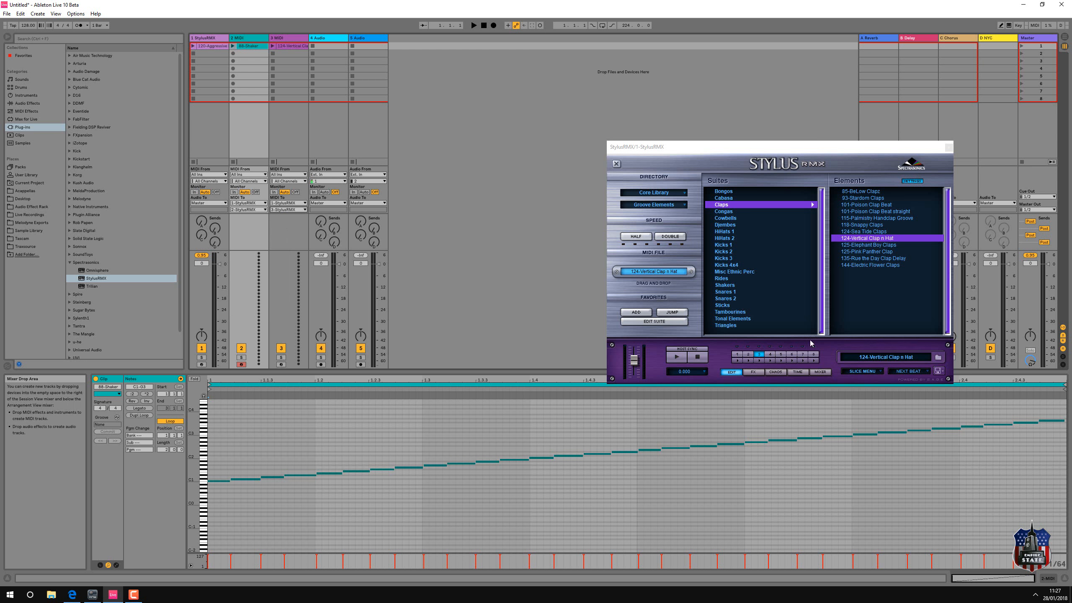
Step: Show the StylusRMX mixer and compare its three loaded parts with tracks 1, 2 and 3
click(820, 372)
click(203, 114)
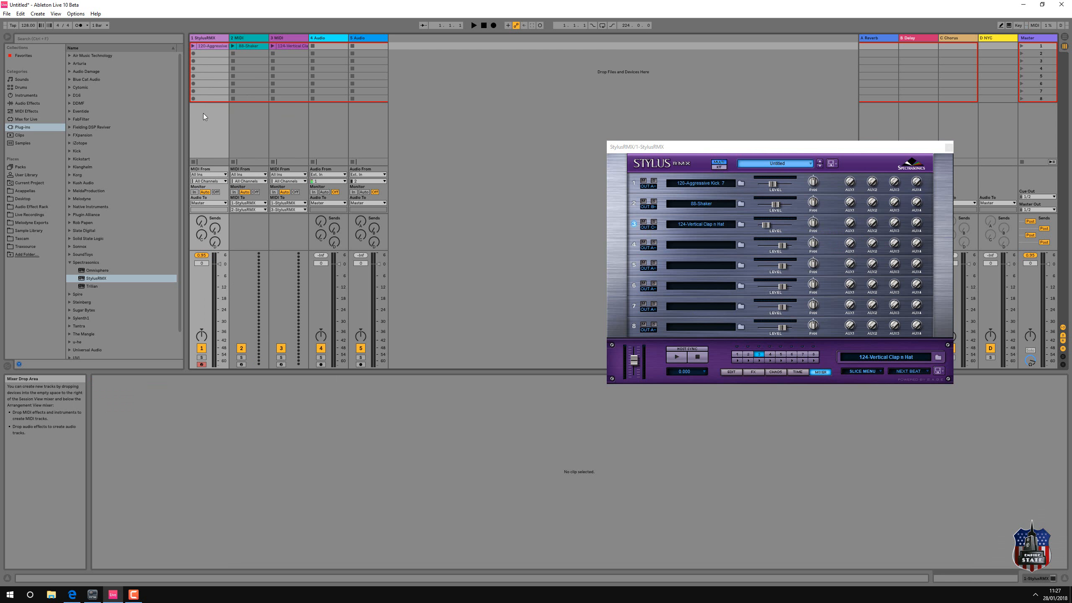
click(248, 120)
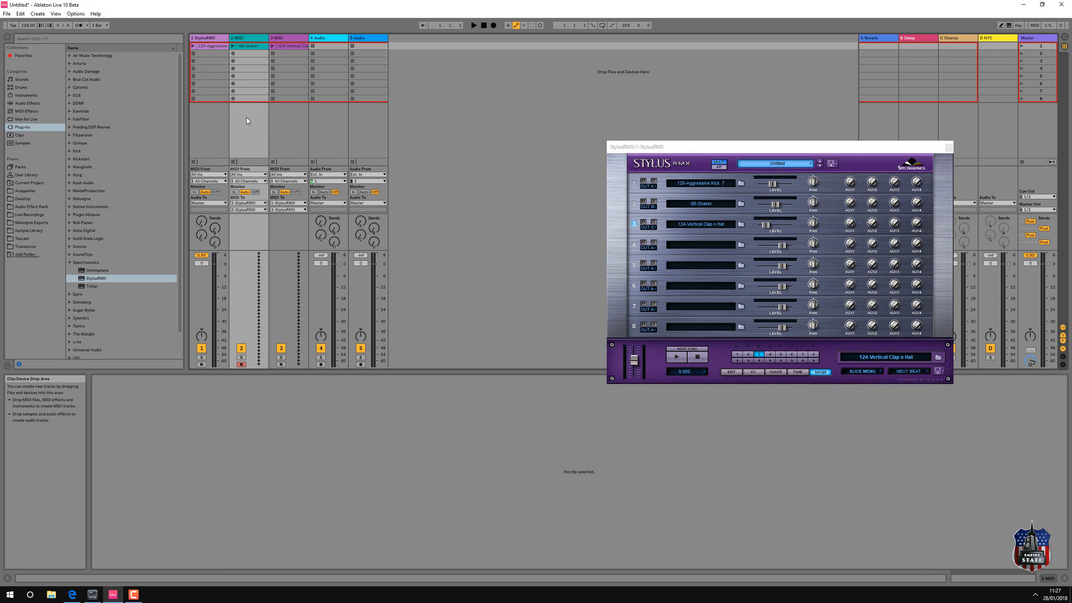
click(288, 119)
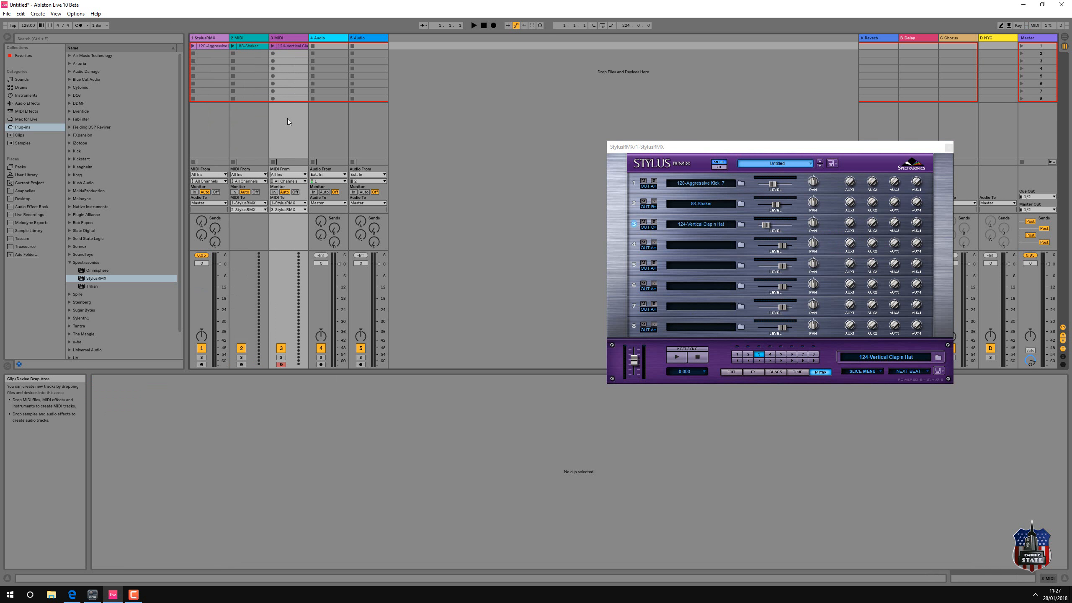
Step: Set the audio input source of audio tracks 4 and 5 to 1-StylusRMX
click(324, 175)
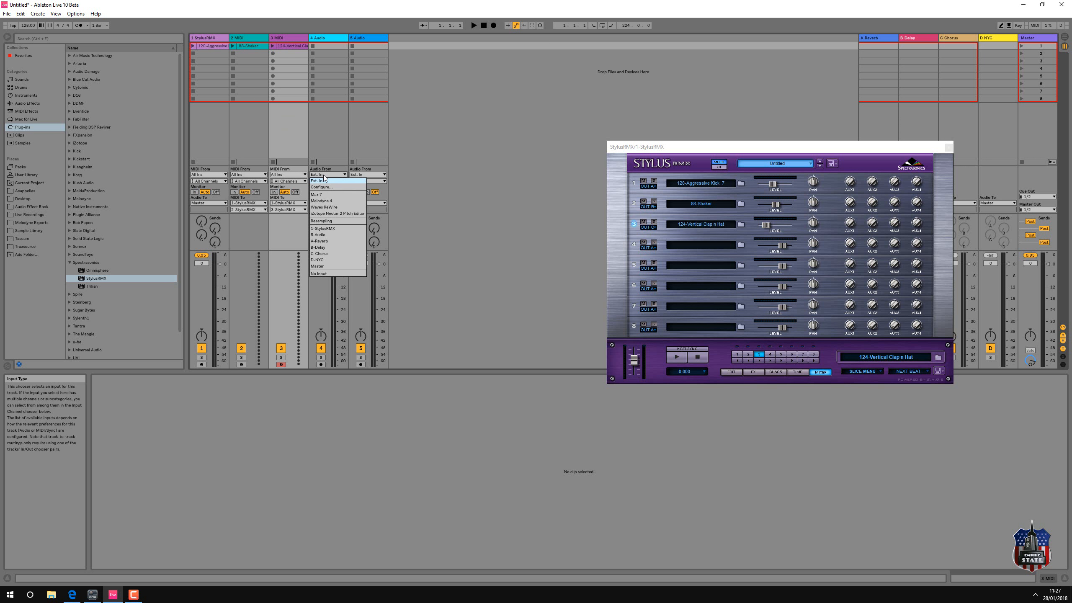
click(334, 228)
click(366, 174)
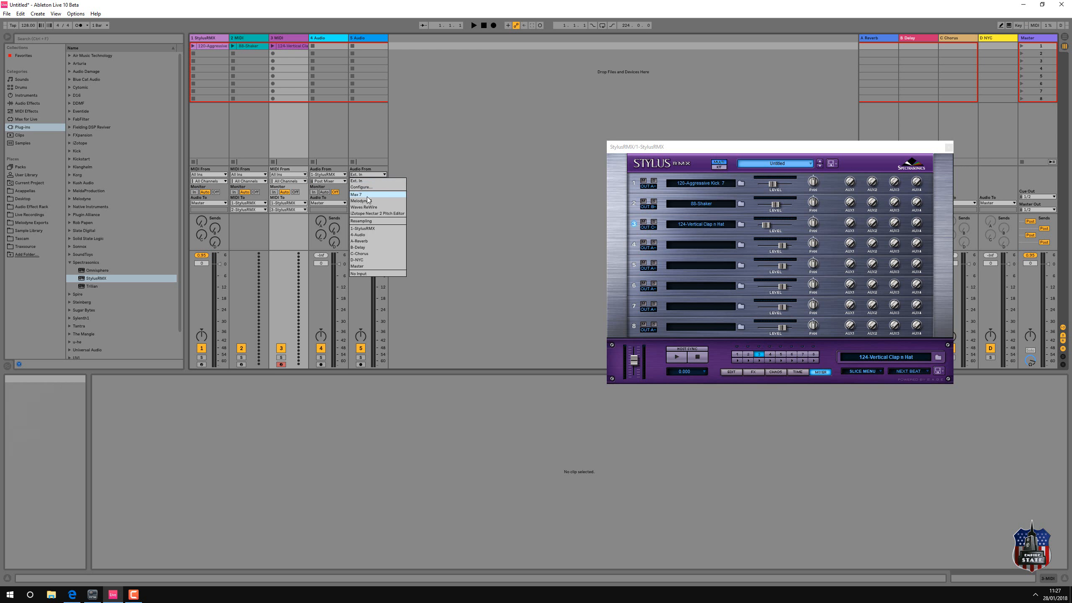
click(370, 228)
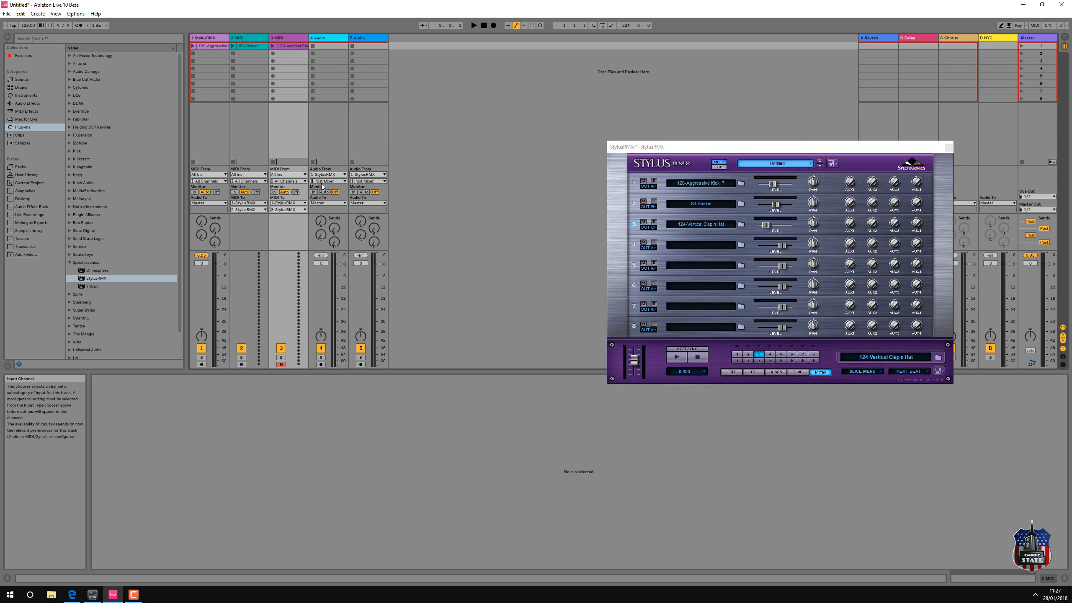
Step: Set the input channel to B-StylusRMX on audio track 4 and C-StylusRMX on audio track 5
click(322, 182)
click(325, 207)
click(367, 181)
click(368, 213)
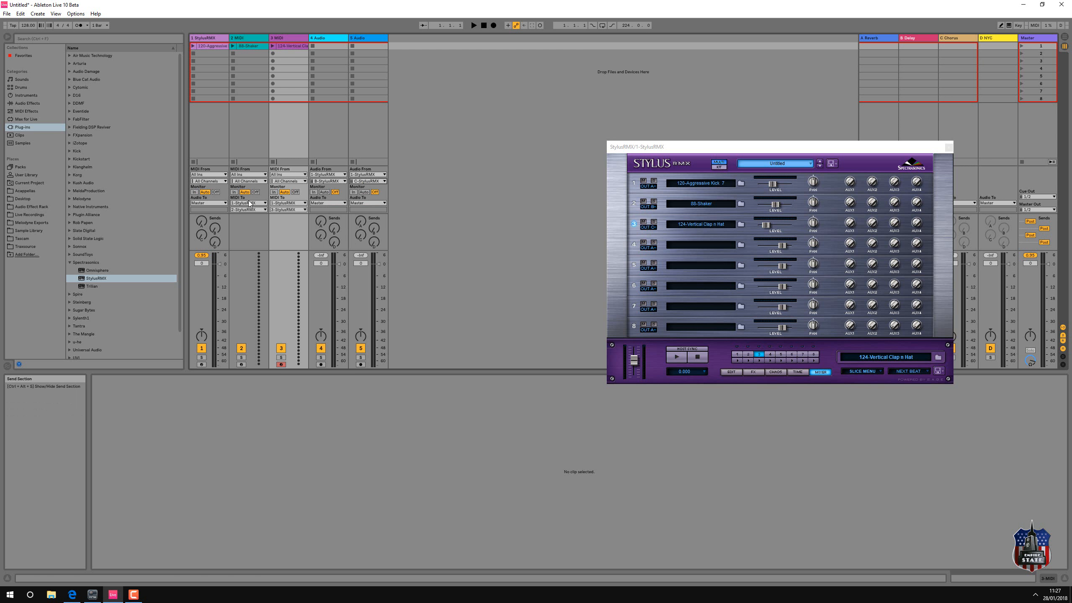
Step: Set monitoring to In on audio tracks 4 and 5 and to Off on MIDI tracks 2 and 3
click(313, 193)
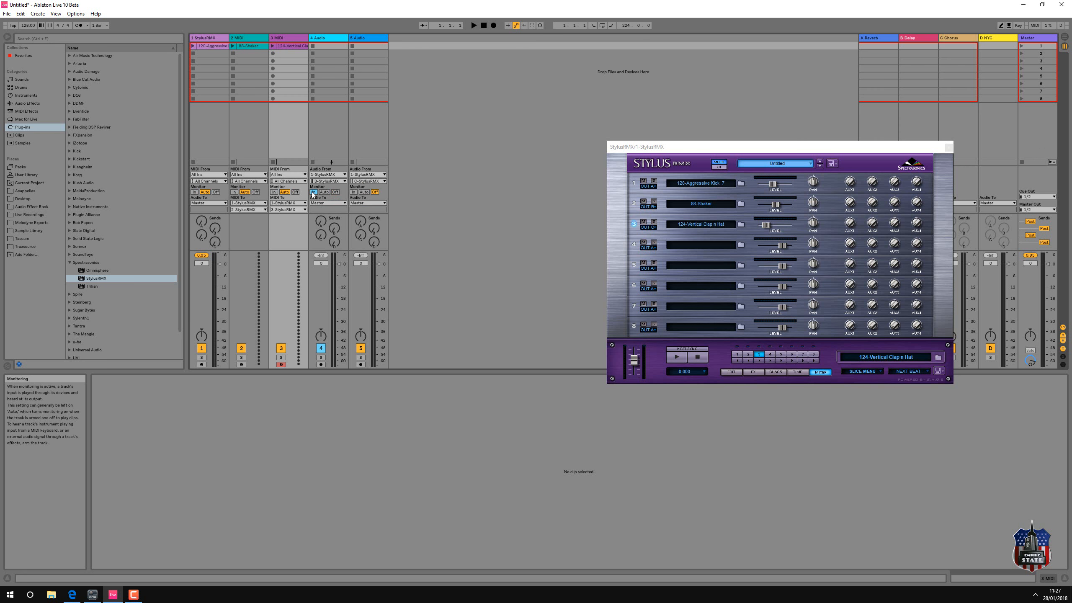
click(354, 192)
click(256, 192)
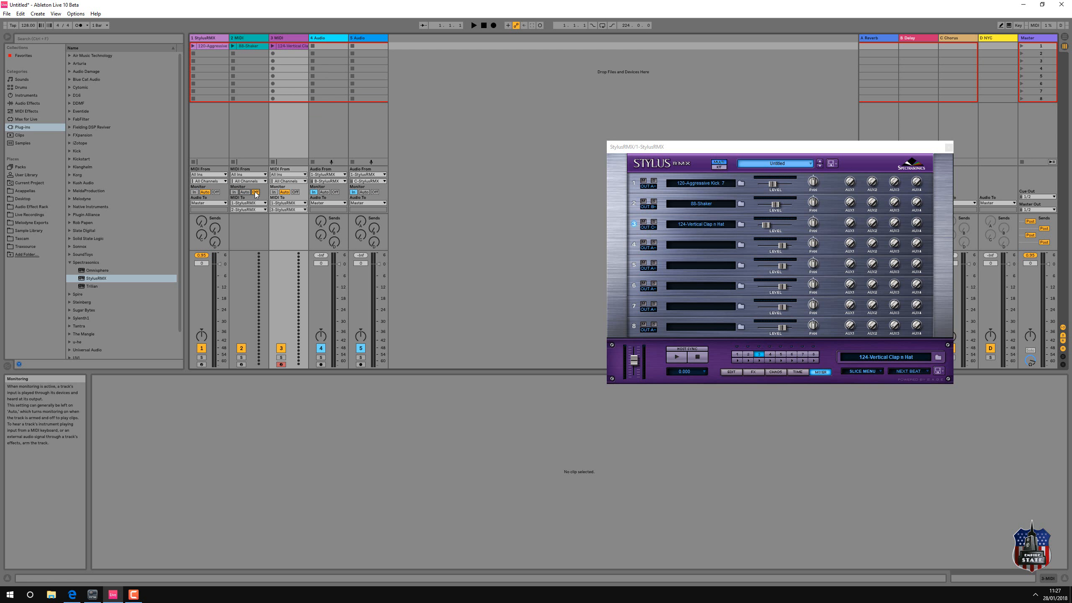
click(296, 192)
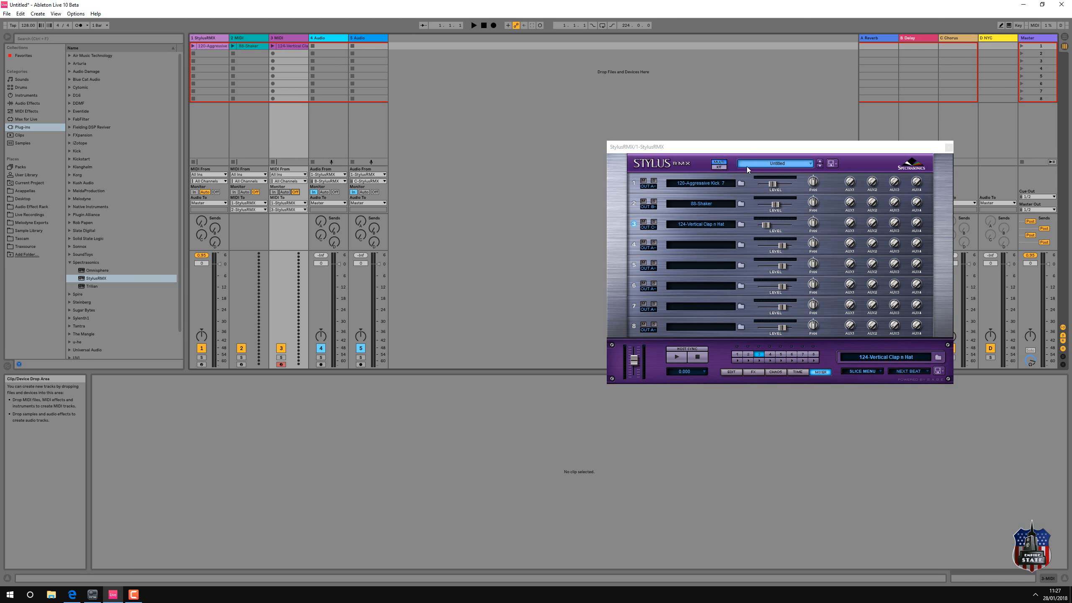
Step: Move the StylusRMX window clear of the return tracks and play scene 1 to check the routed outputs
drag(751, 148, 571, 210)
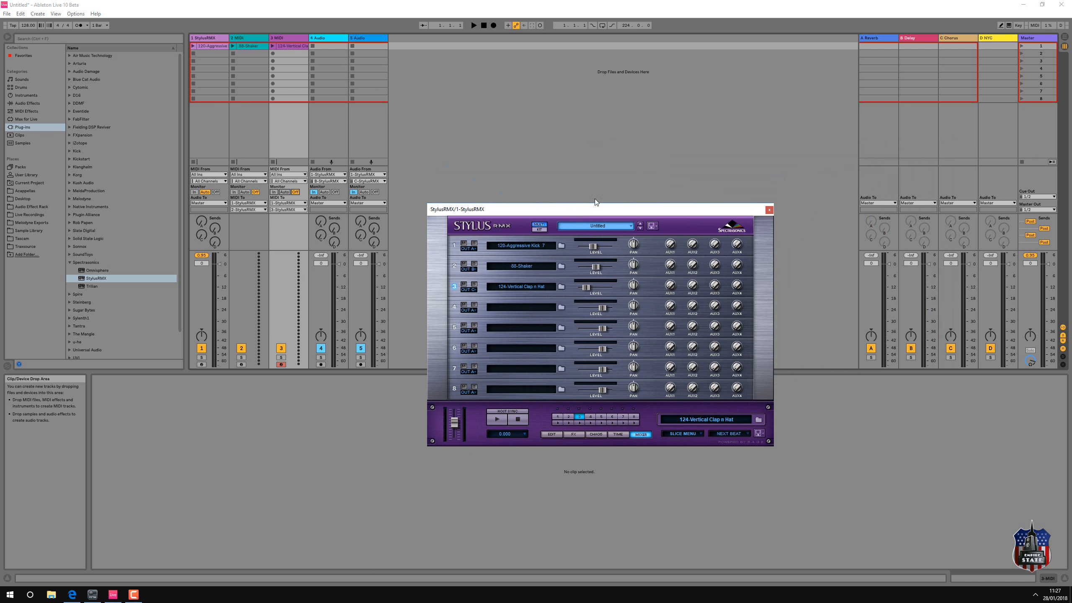
click(1021, 45)
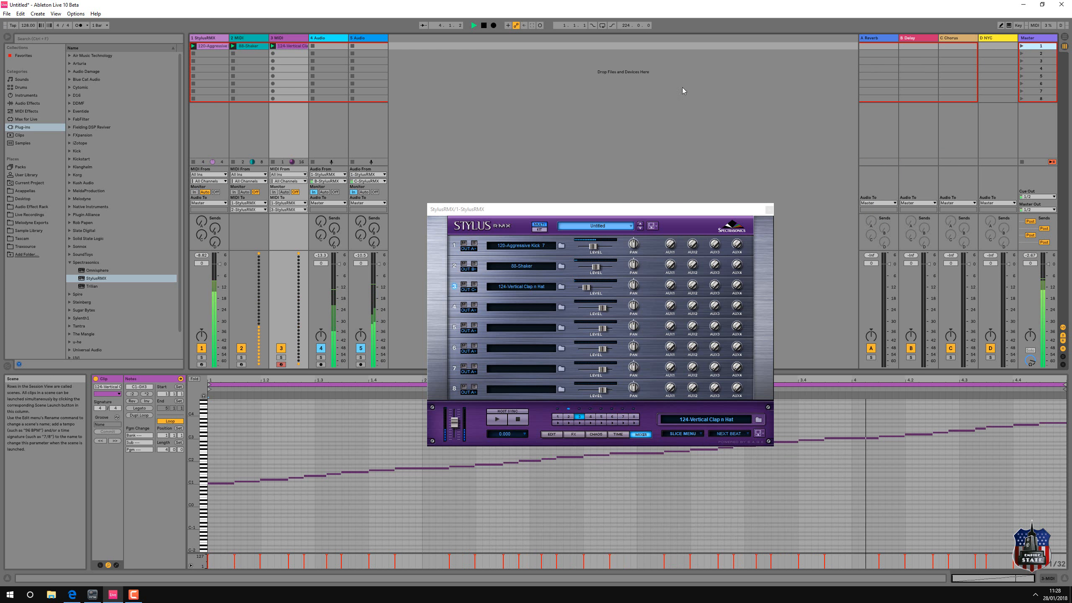
click(1022, 162)
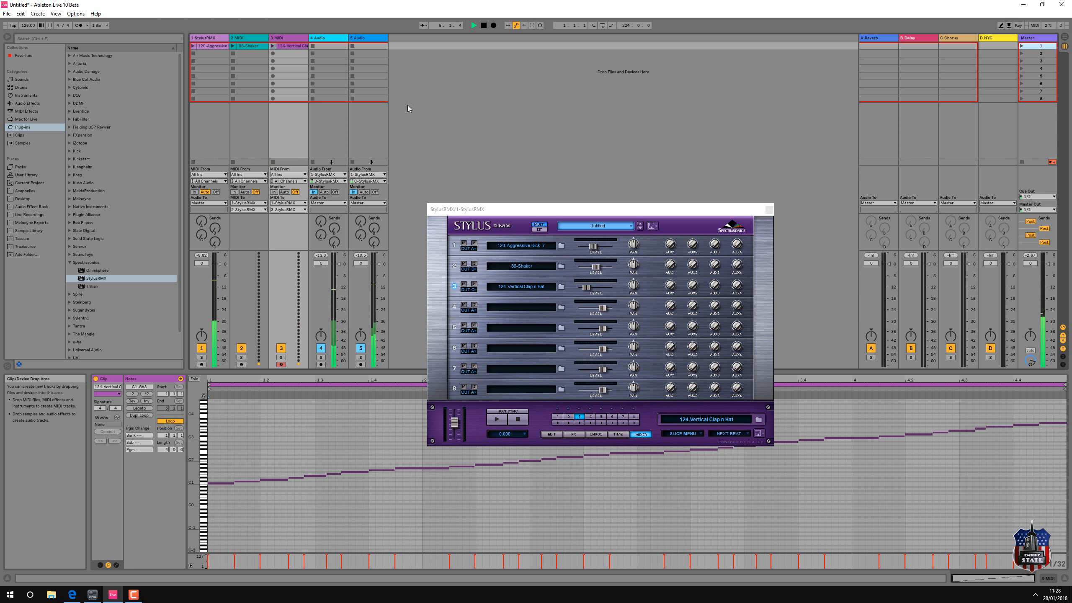
click(327, 132)
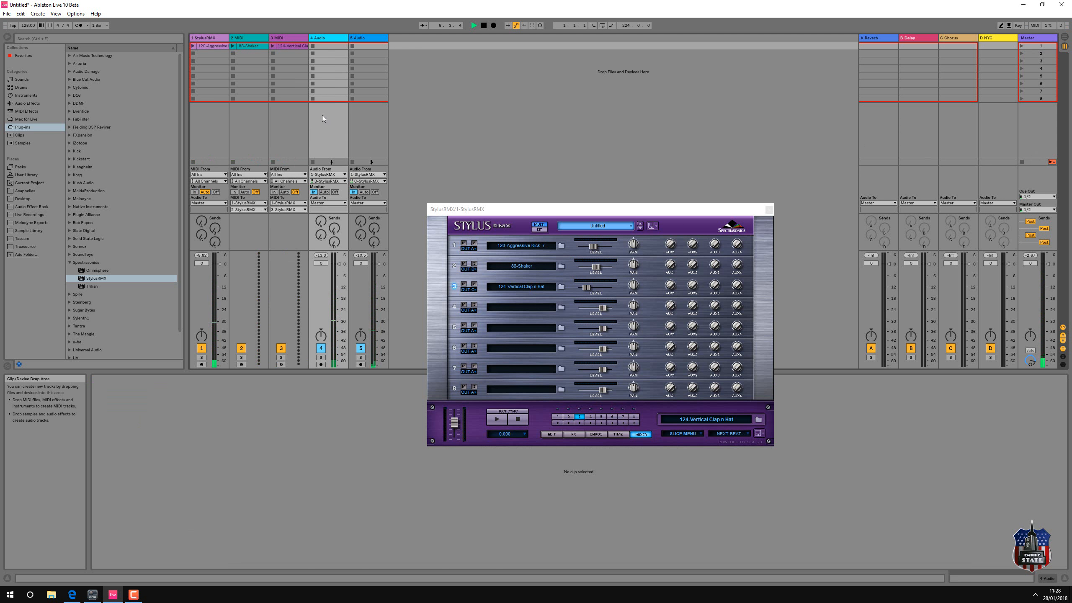
click(286, 46)
click(255, 46)
click(286, 46)
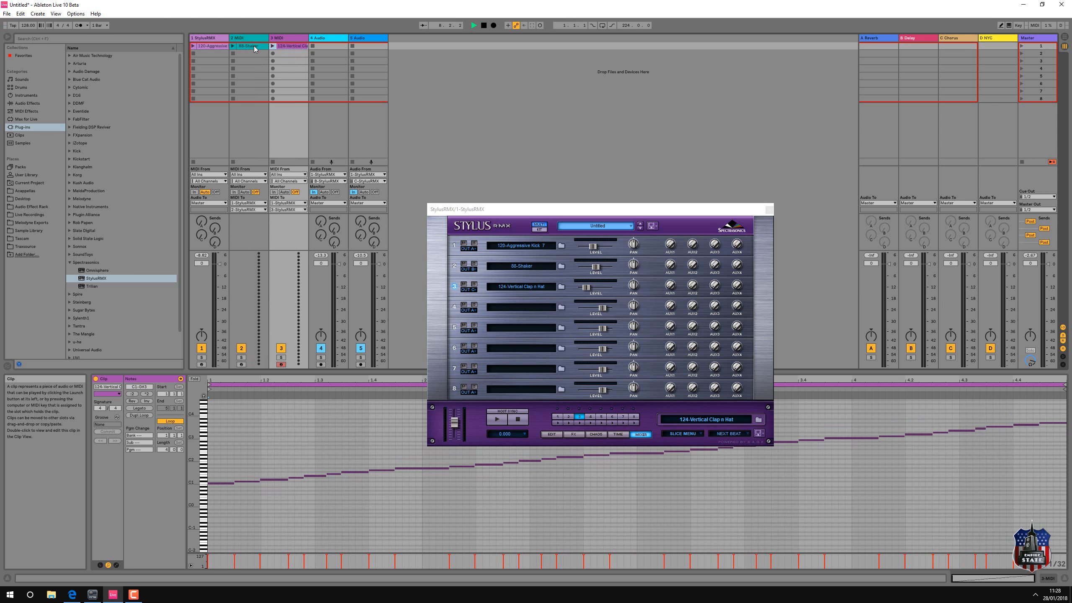
click(255, 47)
click(300, 46)
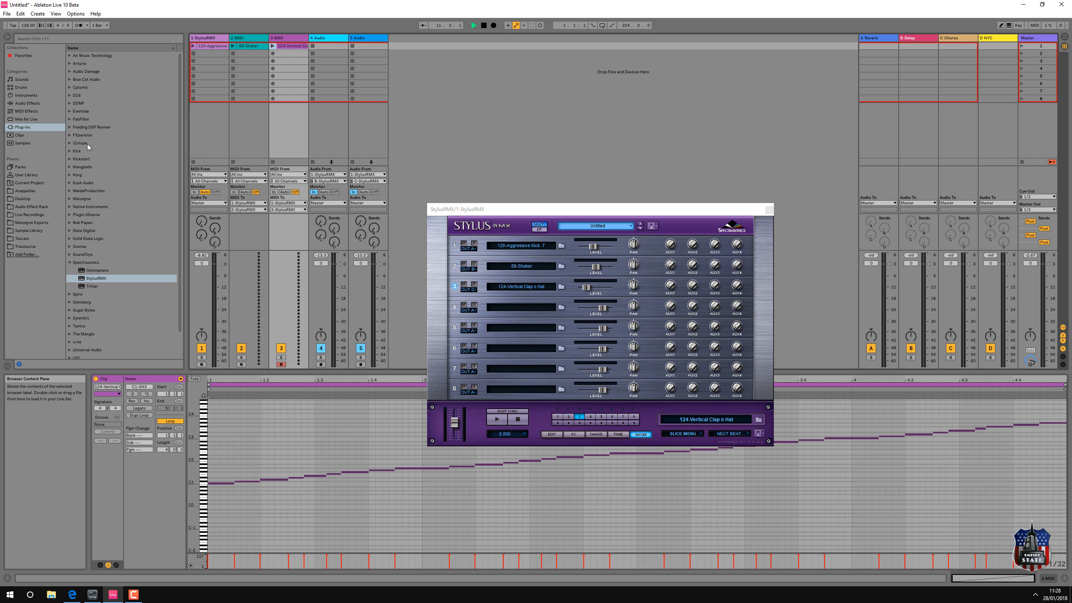
Step: Load the Reverb.adv preset onto audio track 5 and audition it by playing scene 1
click(23, 129)
click(26, 104)
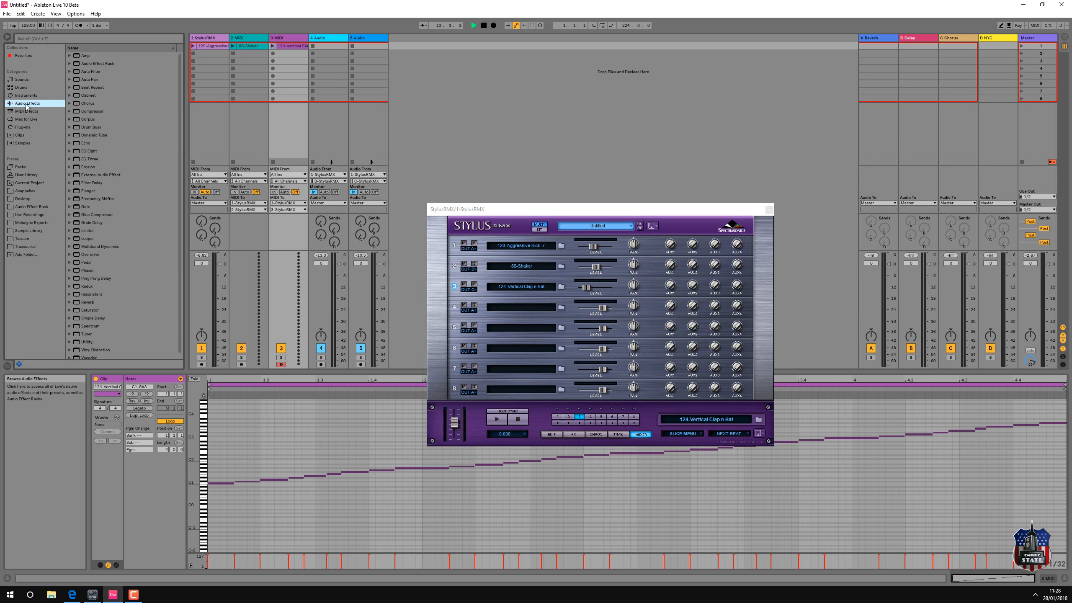
click(76, 302)
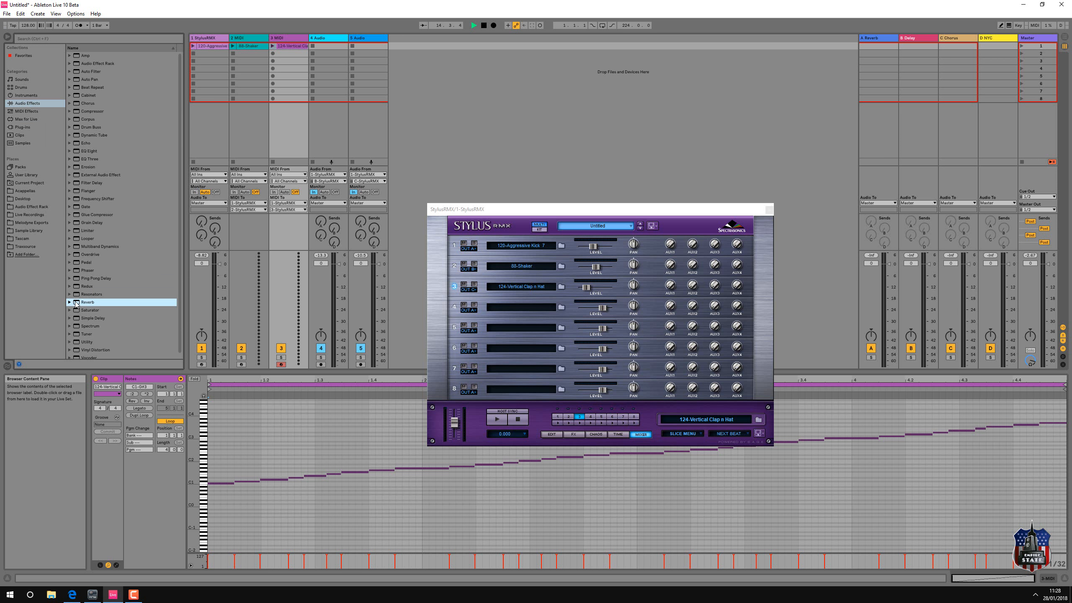
click(70, 303)
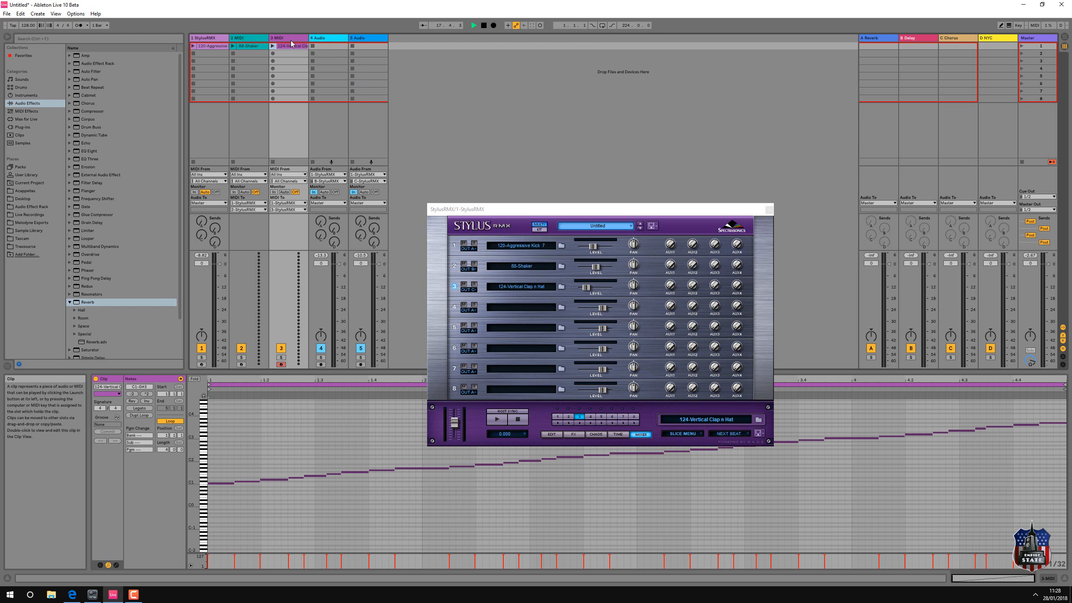
click(368, 39)
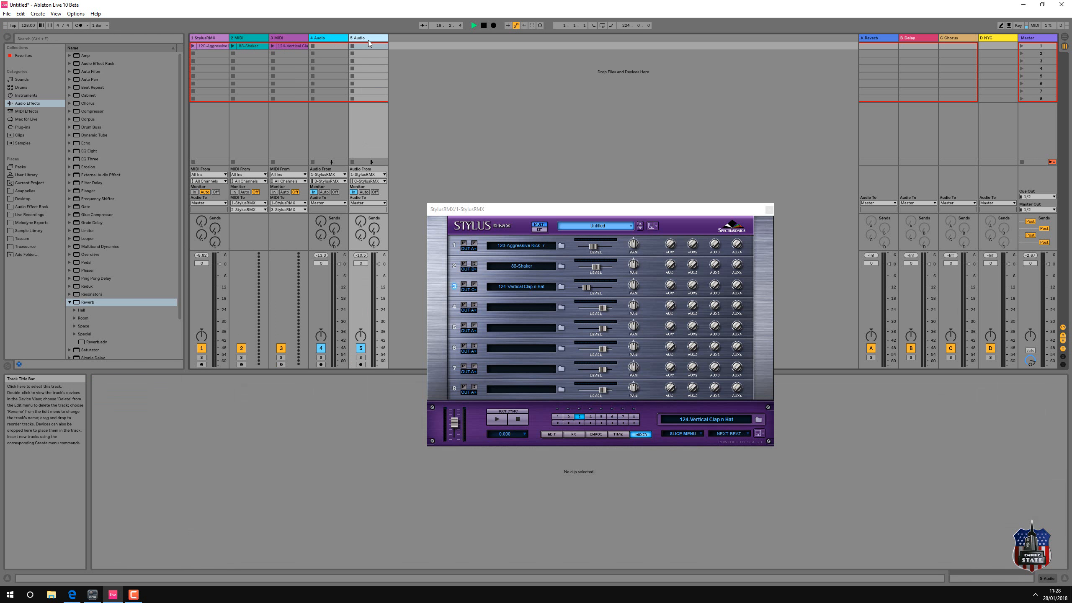
click(87, 301)
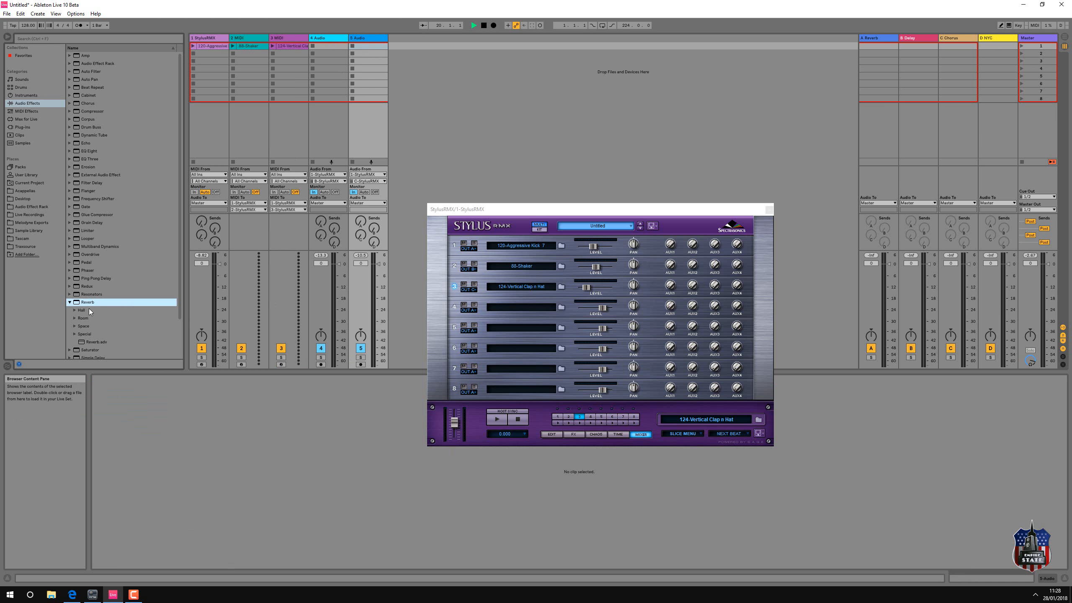
click(85, 342)
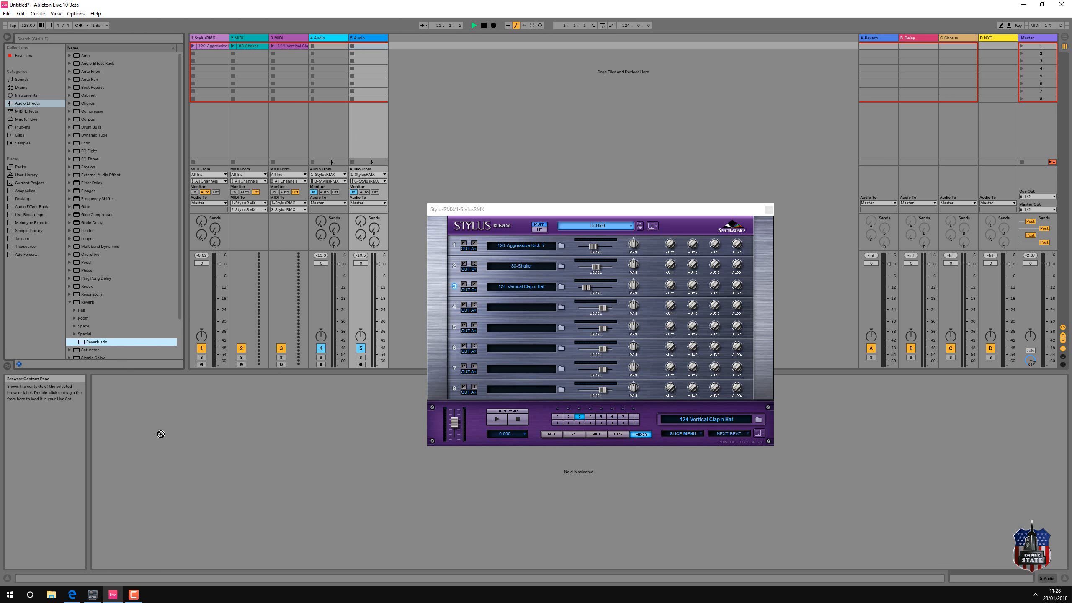
drag(361, 114, 360, 114)
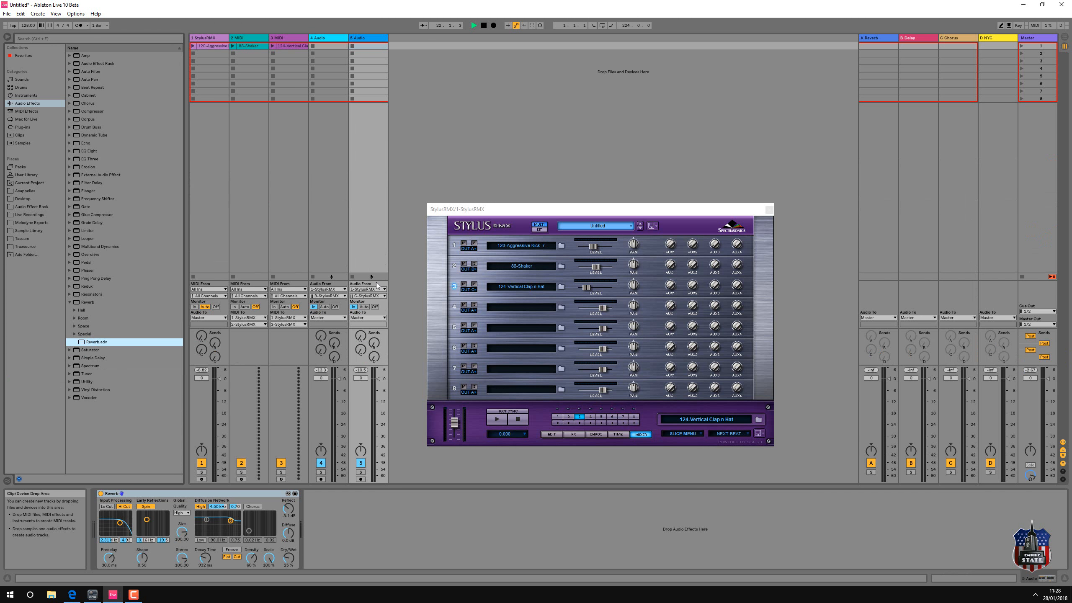
click(1021, 46)
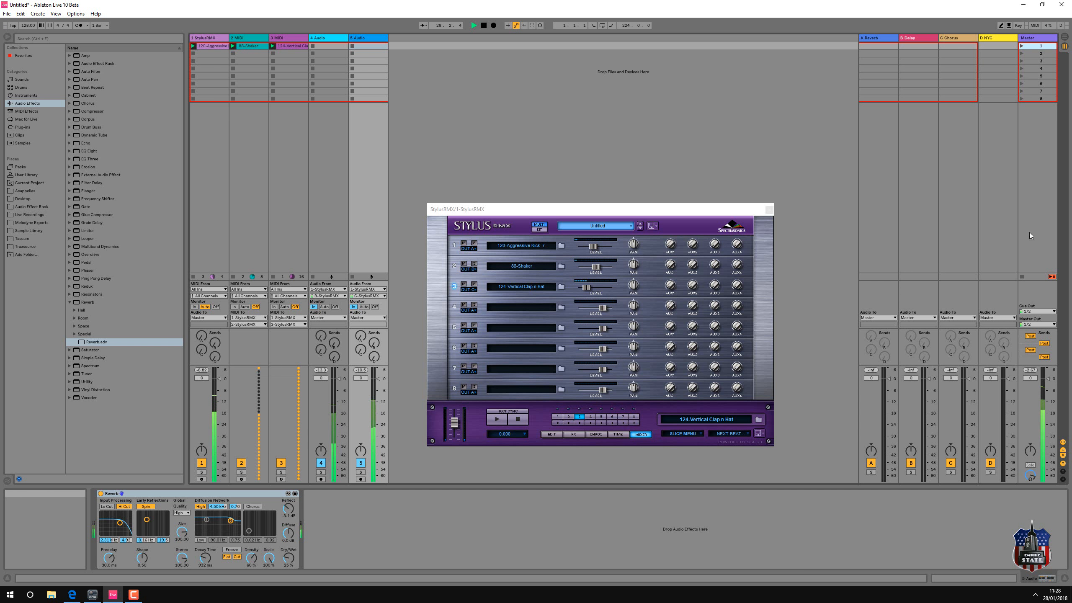
click(1022, 277)
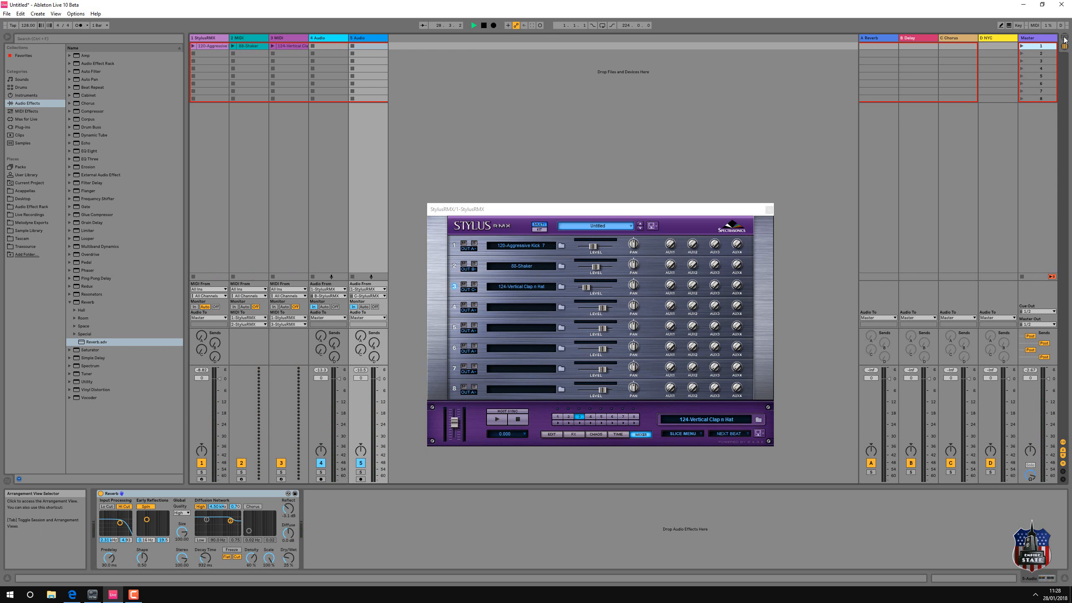
Step: Start recording scene 1 into the arrangement and show the Arrangement View
click(1064, 37)
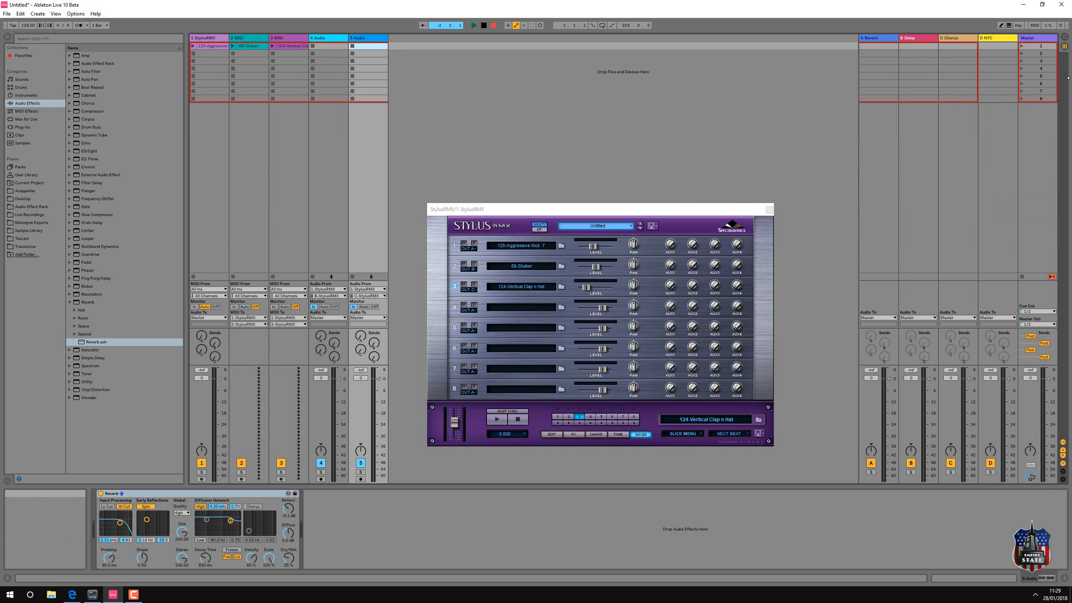
click(1021, 46)
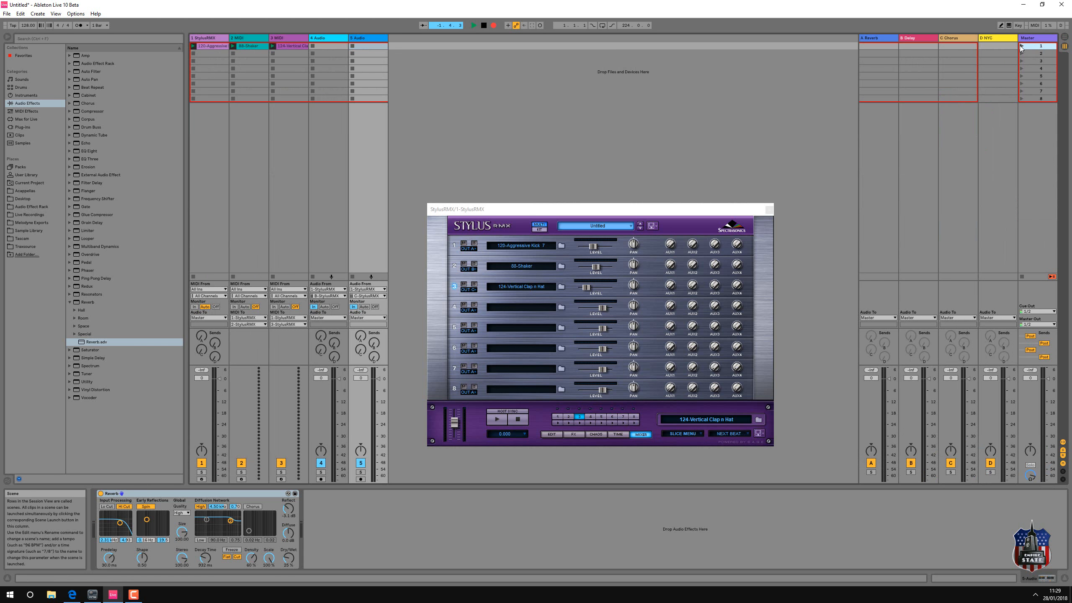
click(1061, 37)
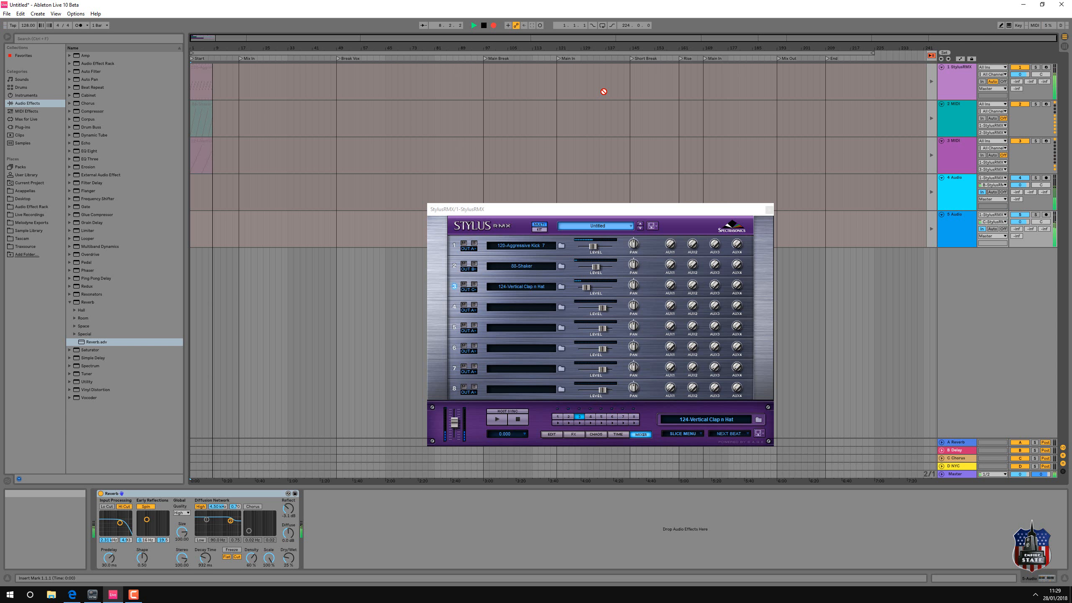
Step: Record the arrangement while dropping the shaker, clap and kick clips out and back in one after another, and stop the transport
key(Up)
key(Up)
key(Up)
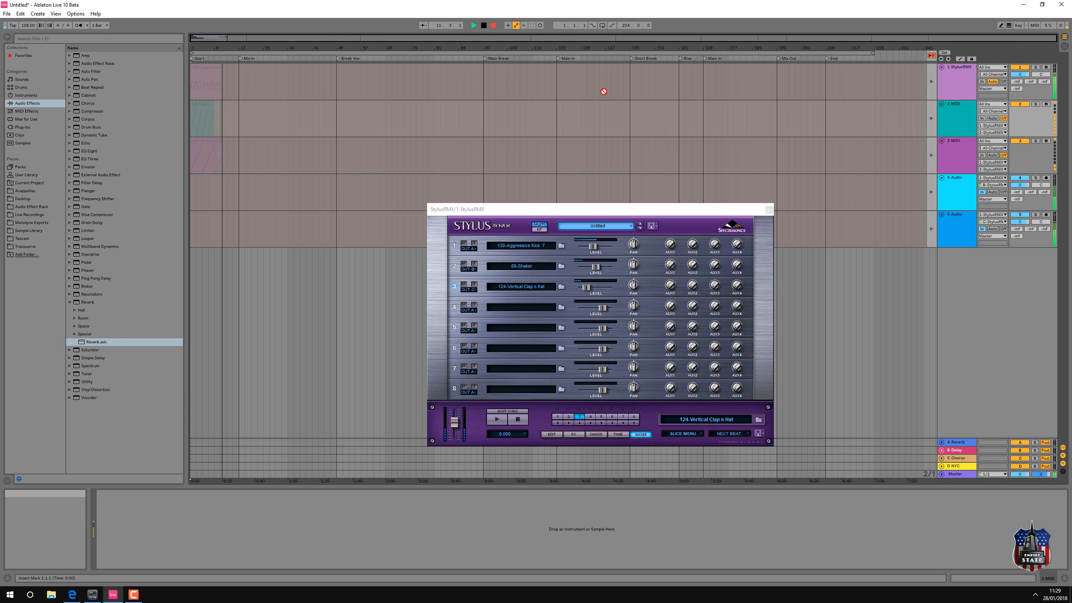
key(Down)
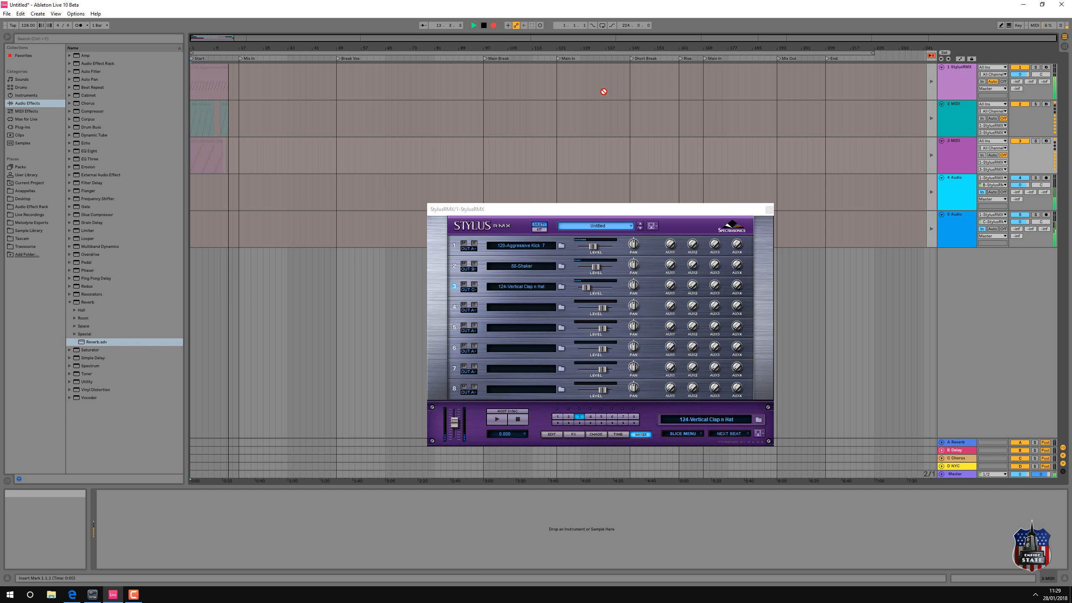
click(604, 91)
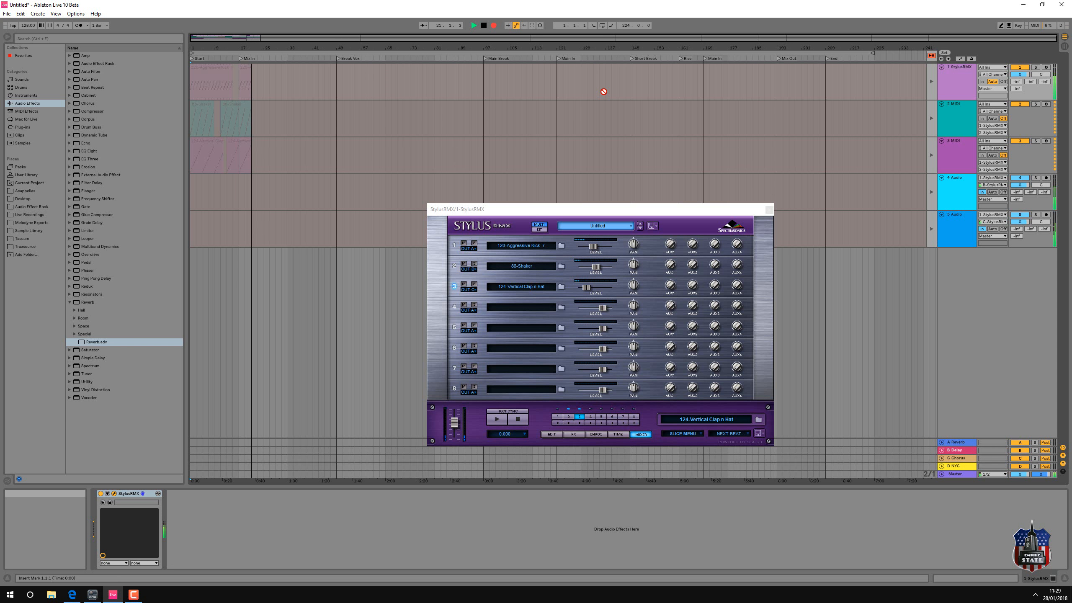
key(F9)
key(space)
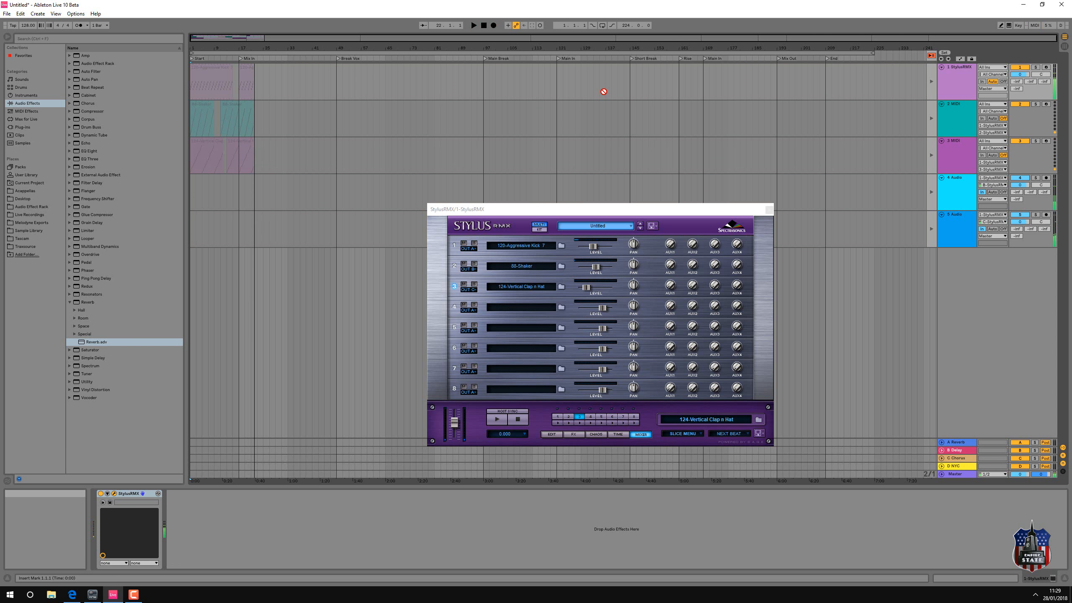
Step: Return all tracks to arrangement playback, and alternate between the Session and Arrangement Views, ending in the Session View
click(931, 56)
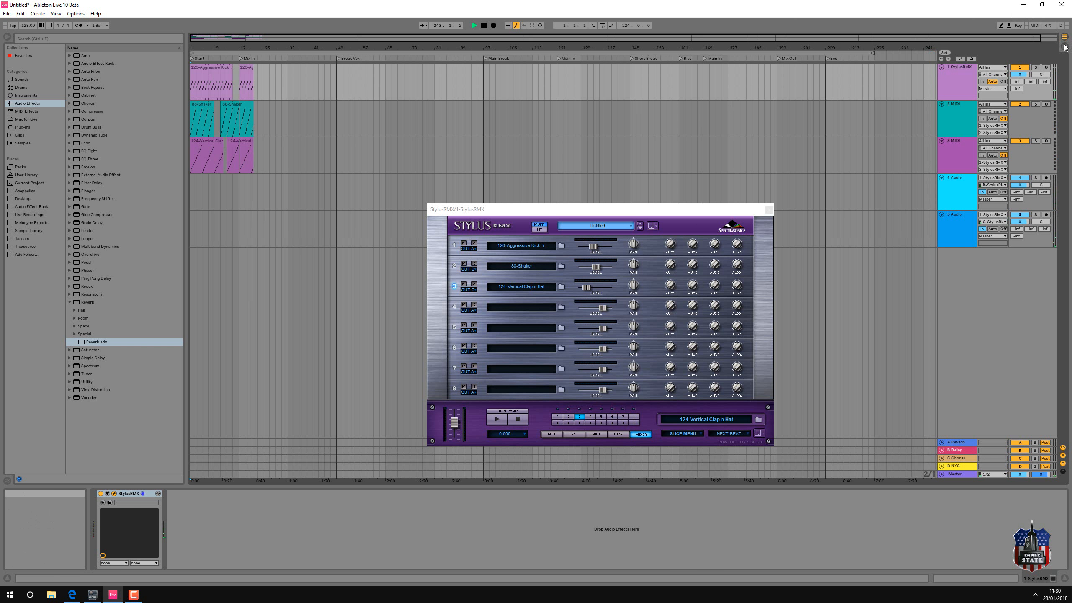
key(Tab)
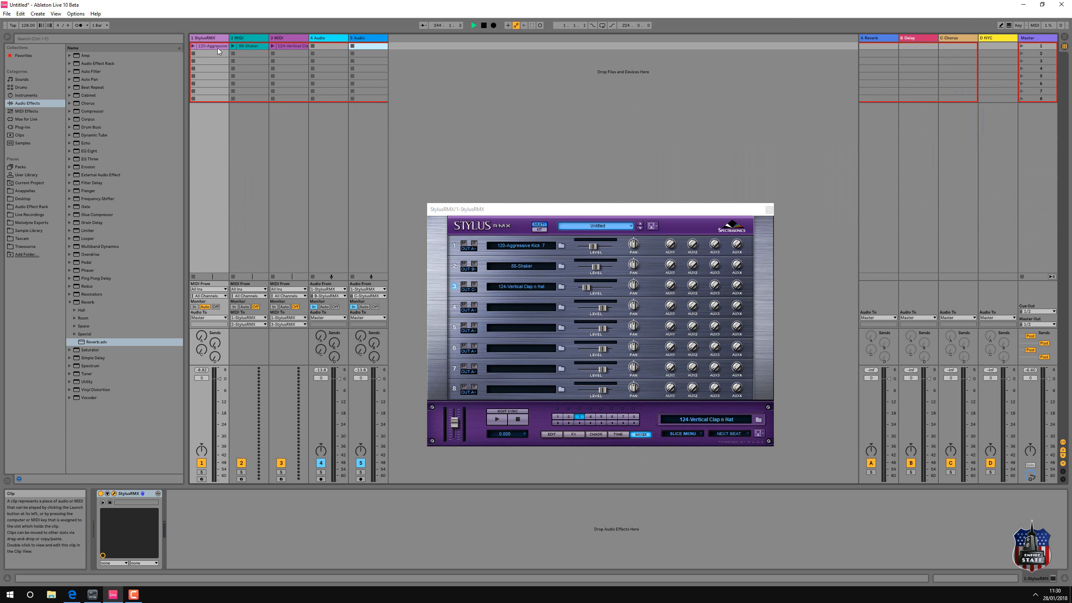
click(1065, 38)
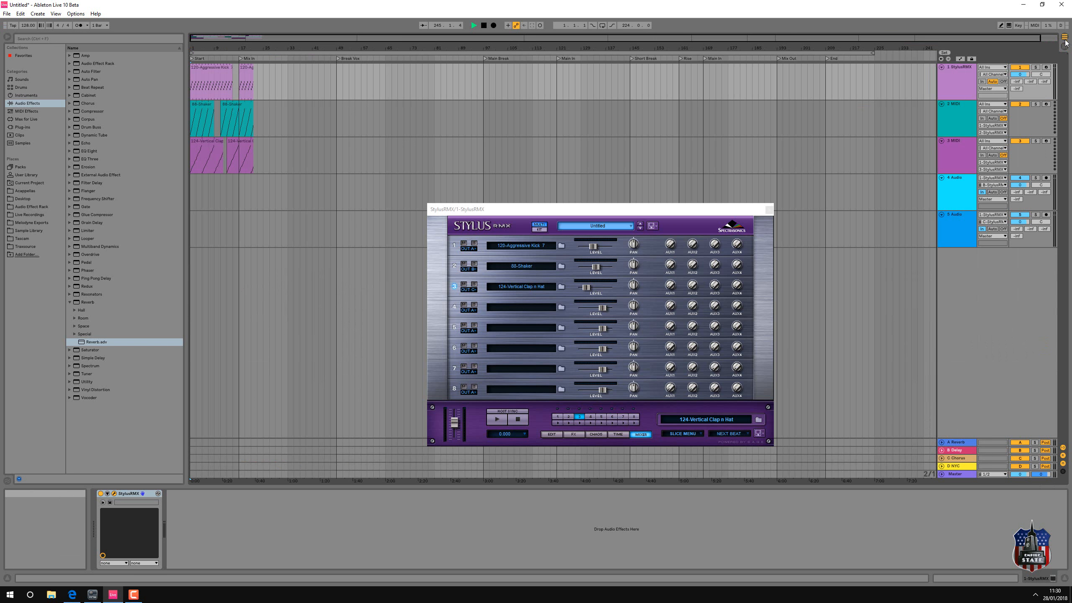
click(1064, 45)
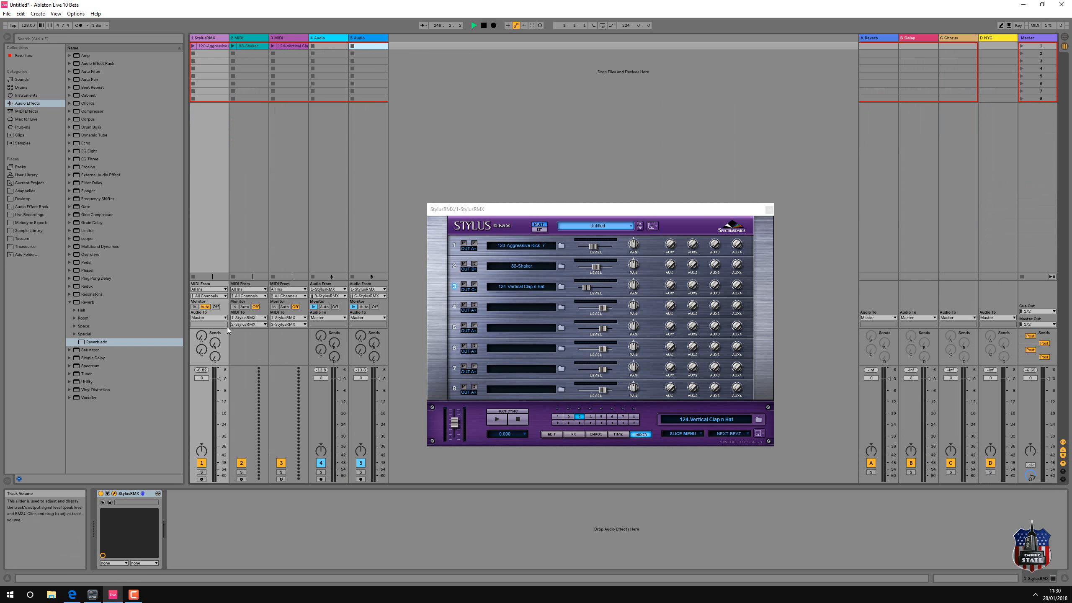